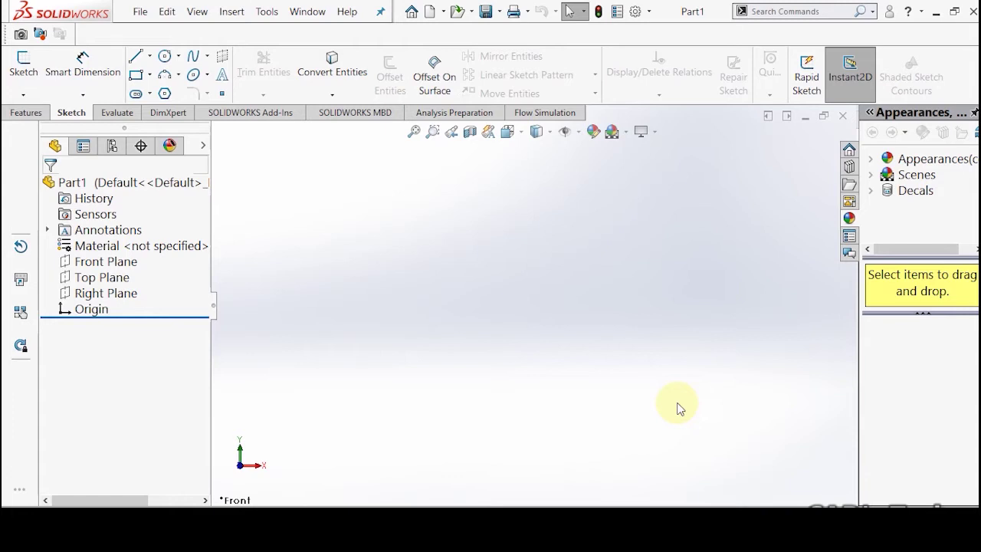
Start a new sketch on the Front Plane of the empty part.
{"action": "left_click", "coordinate": [27, 112]}
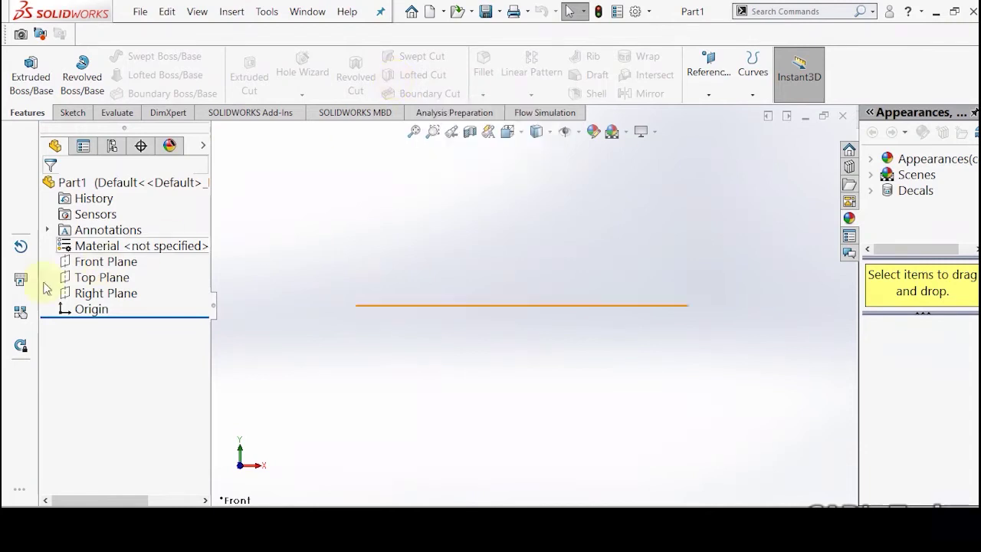
{"action": "left_click", "coordinate": [84, 262]}
{"action": "left_click", "coordinate": [101, 247]}
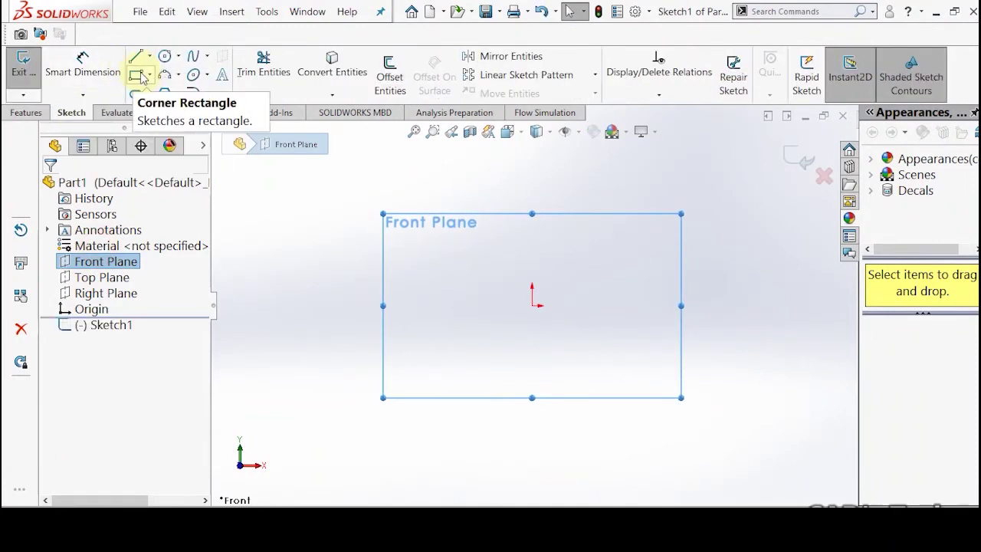
Draw a corner rectangle around the origin on the Front Plane as Sketch1.
{"action": "left_click", "coordinate": [150, 75]}
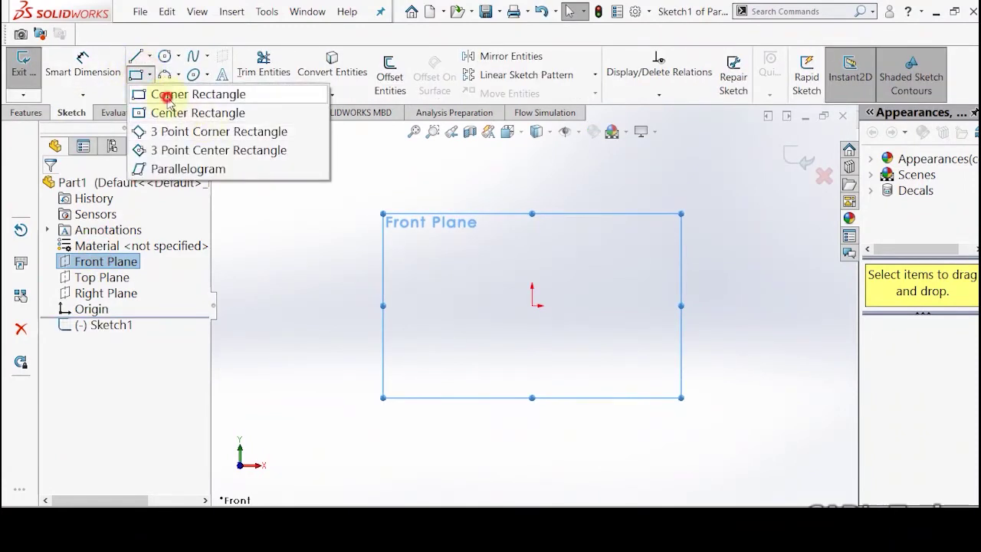
{"action": "left_click", "coordinate": [168, 97]}
{"action": "left_click", "coordinate": [408, 376]}
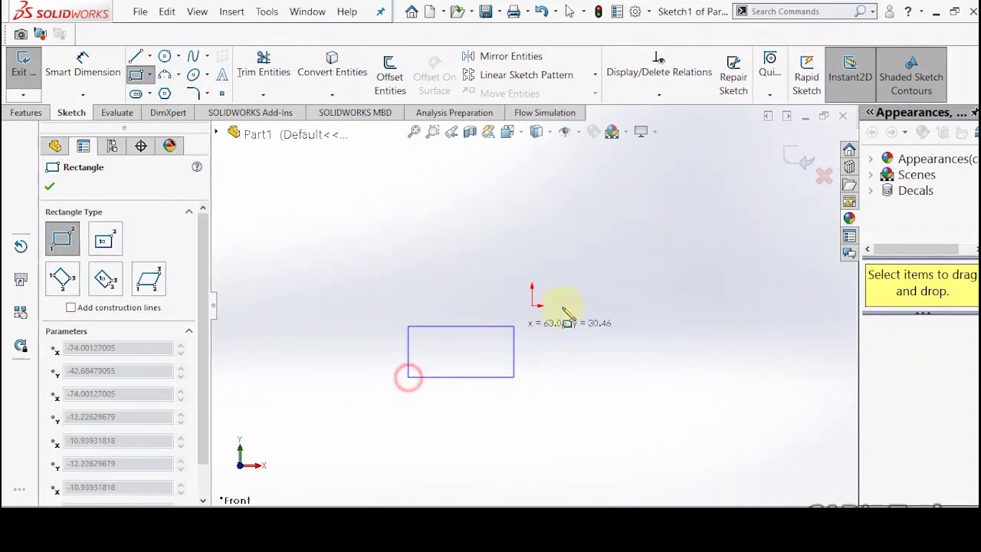
{"action": "left_click", "coordinate": [662, 206]}
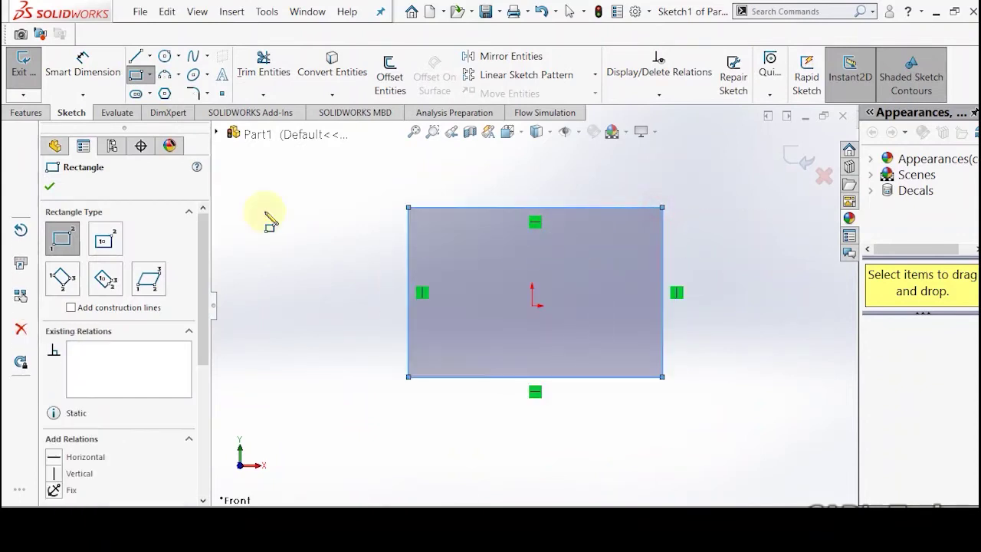
{"action": "left_click", "coordinate": [49, 188]}
{"action": "left_click", "coordinate": [25, 113]}
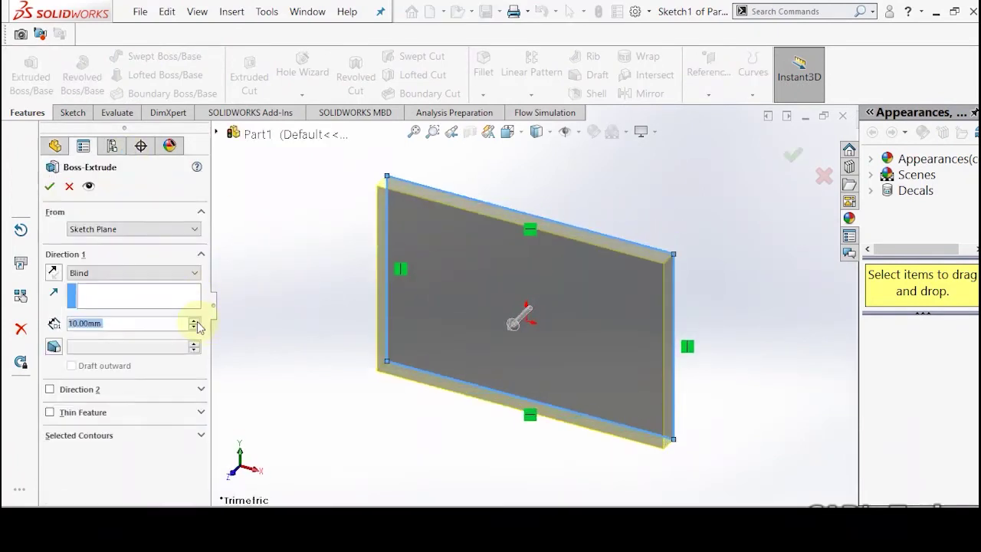
Extrude the rectangle Blind to 100.00 mm as Boss-Extrude1.
{"action": "left_click", "coordinate": [196, 322]}
{"action": "left_click", "coordinate": [196, 322]}
{"action": "left_click", "coordinate": [196, 322]}
{"action": "left_click", "coordinate": [196, 322]}
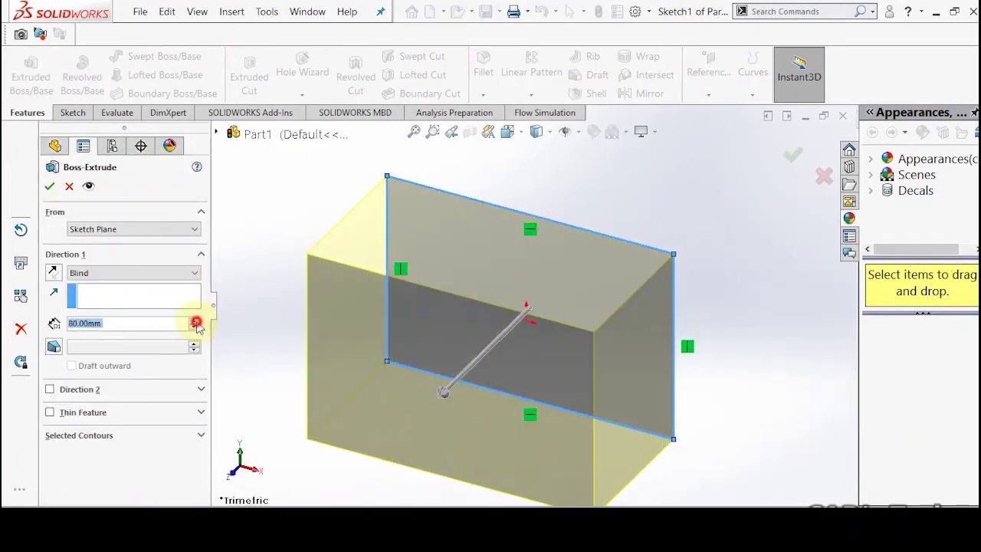
{"action": "left_click", "coordinate": [196, 322]}
{"action": "left_click", "coordinate": [196, 322]}
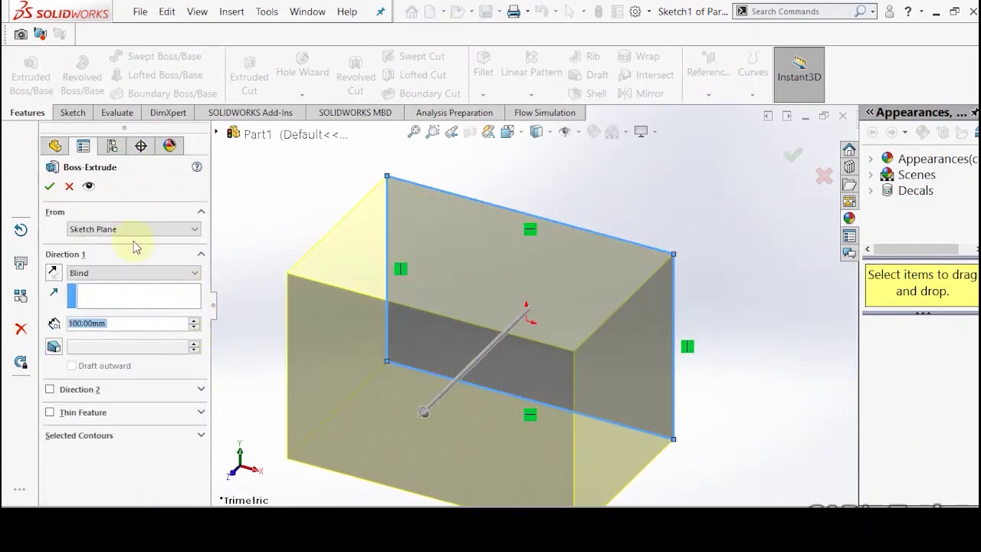
{"action": "left_click", "coordinate": [49, 187]}
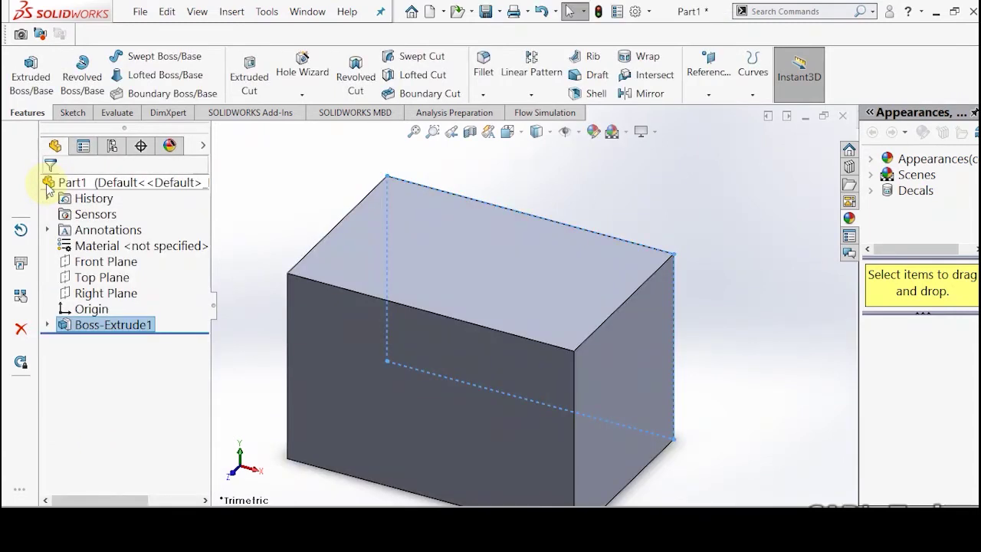
Create Plane1 and Plane2 from the Front Plane with a 30 mm offset, 2 planes.
{"action": "left_click", "coordinate": [701, 93]}
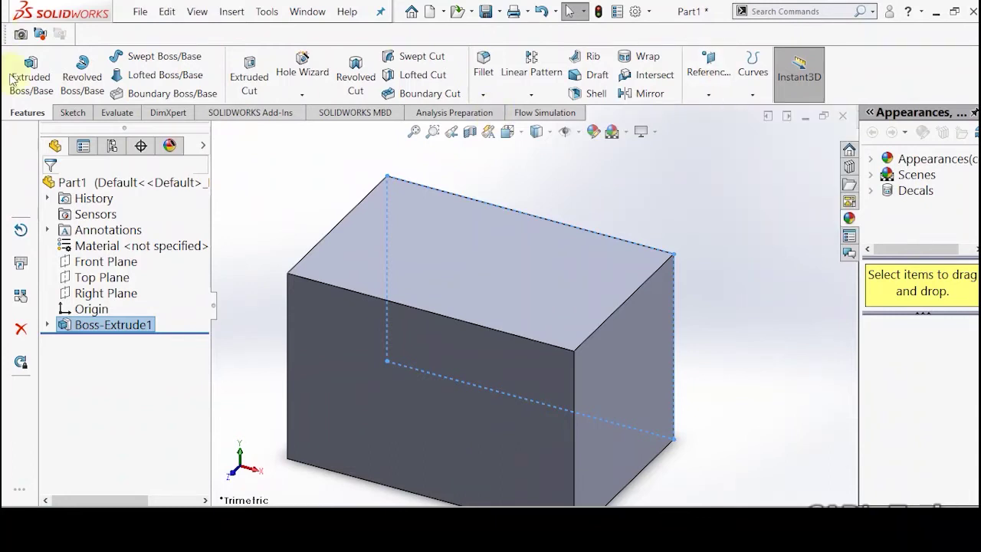
{"action": "left_click", "coordinate": [699, 90]}
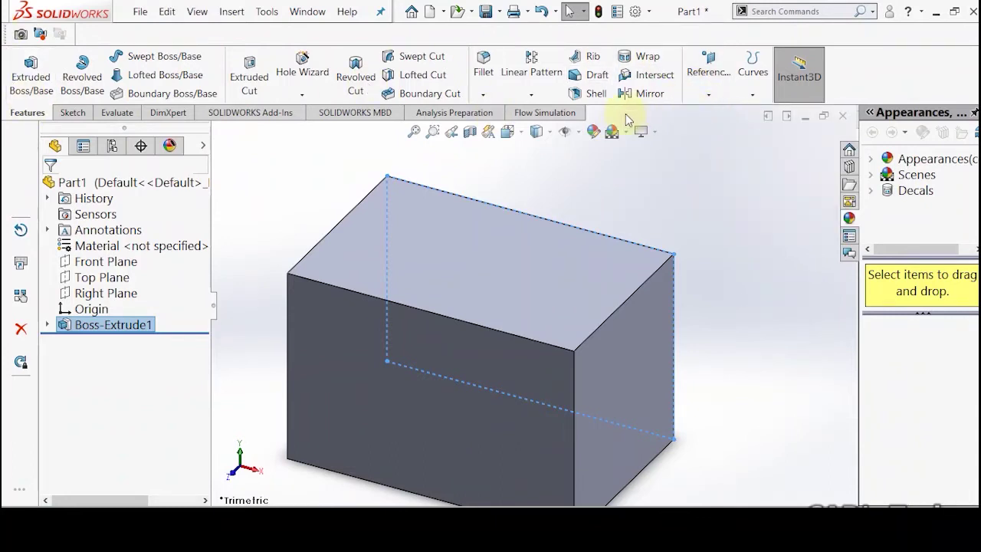
{"action": "left_click", "coordinate": [709, 72]}
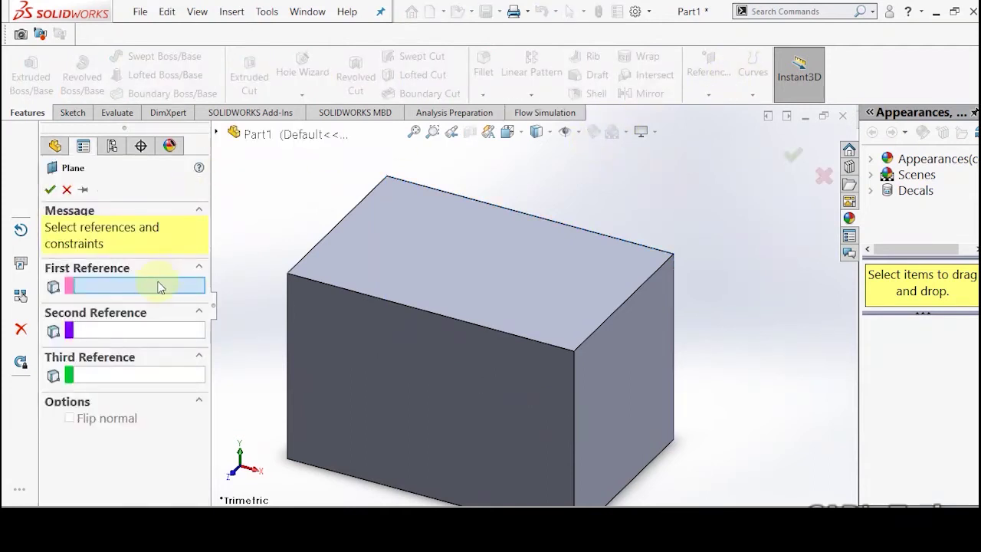
{"action": "left_click", "coordinate": [234, 133]}
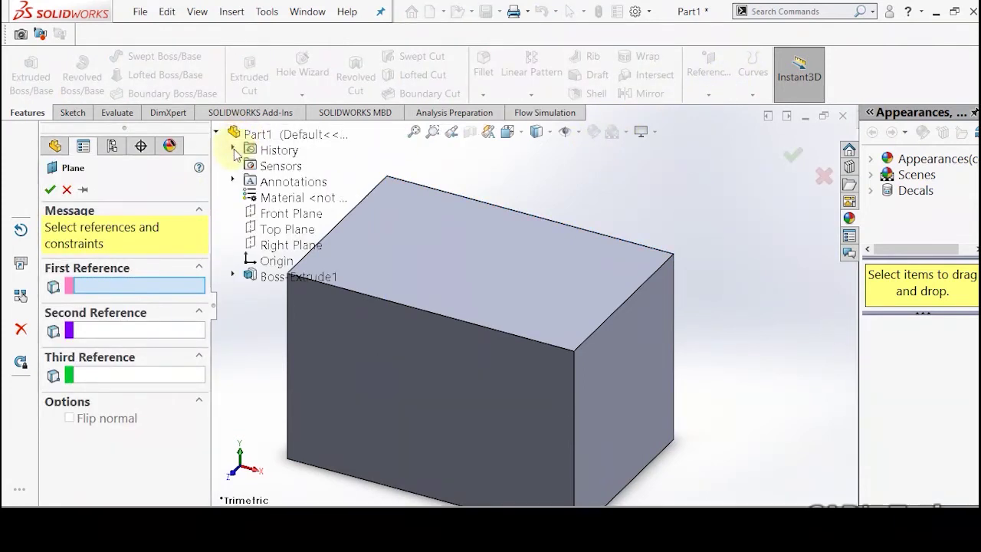
{"action": "left_click", "coordinate": [258, 219]}
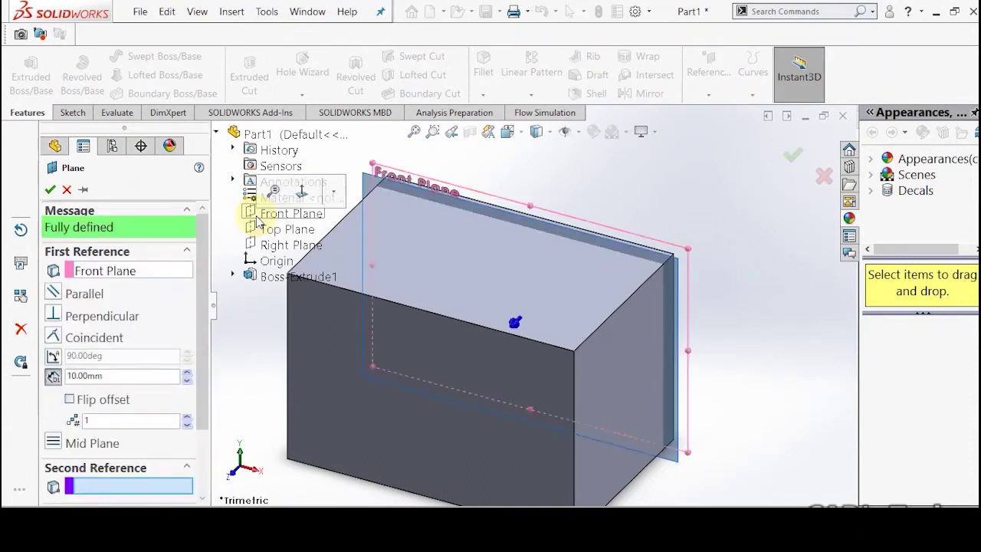
{"action": "left_click", "coordinate": [186, 372]}
{"action": "left_click", "coordinate": [187, 373]}
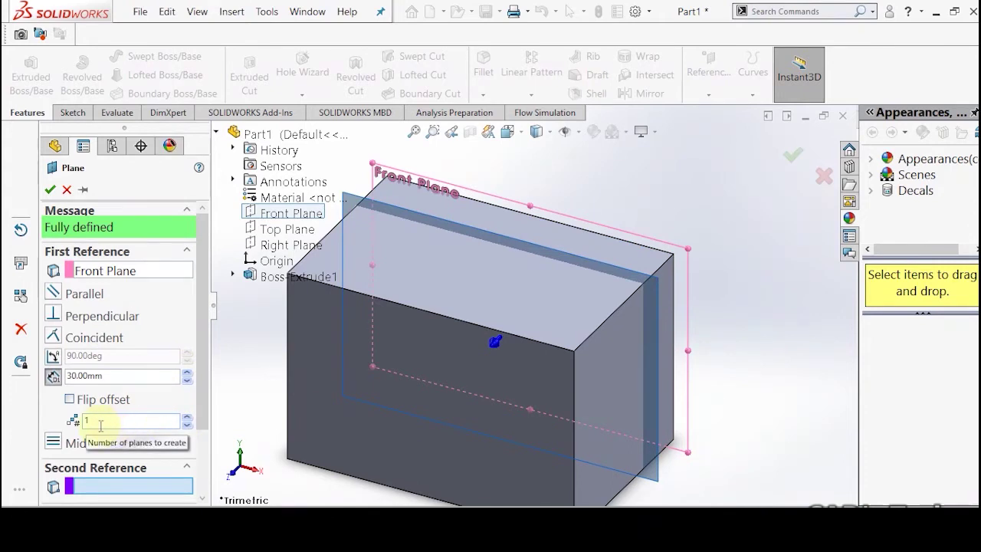
{"action": "left_click", "coordinate": [186, 417]}
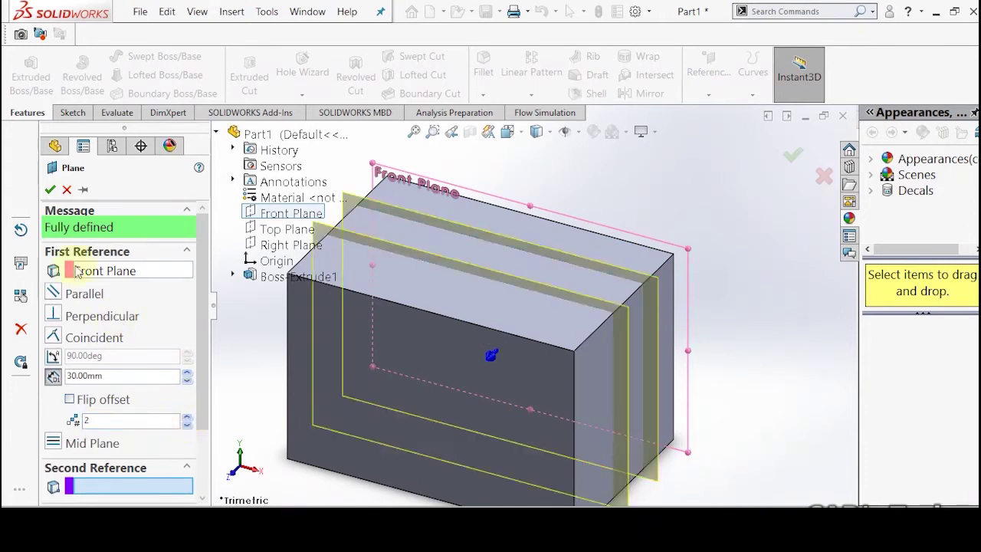
{"action": "left_click", "coordinate": [49, 190]}
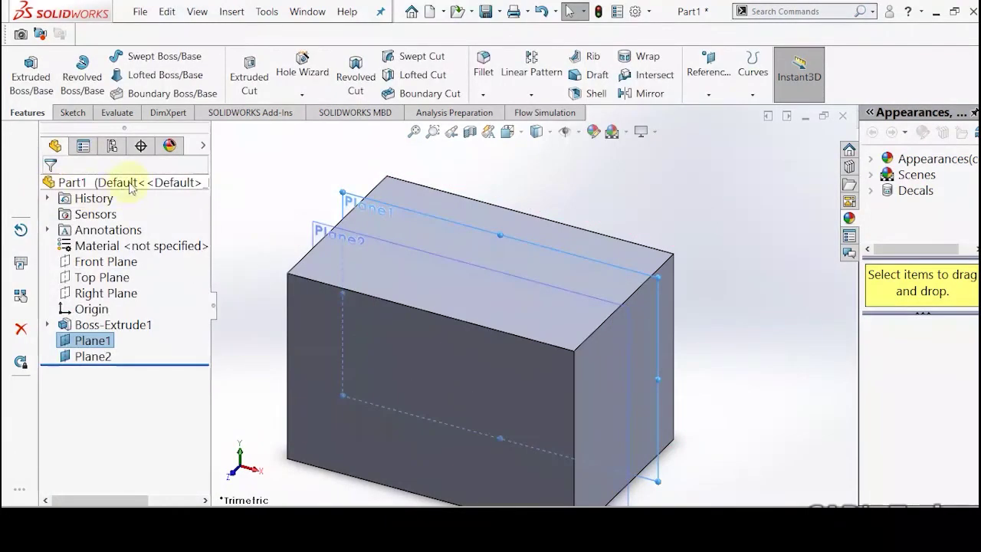
Sketch a circle of about 23.11 radius just above the origin on the Front Plane as Sketch2.
{"action": "left_click", "coordinate": [88, 262]}
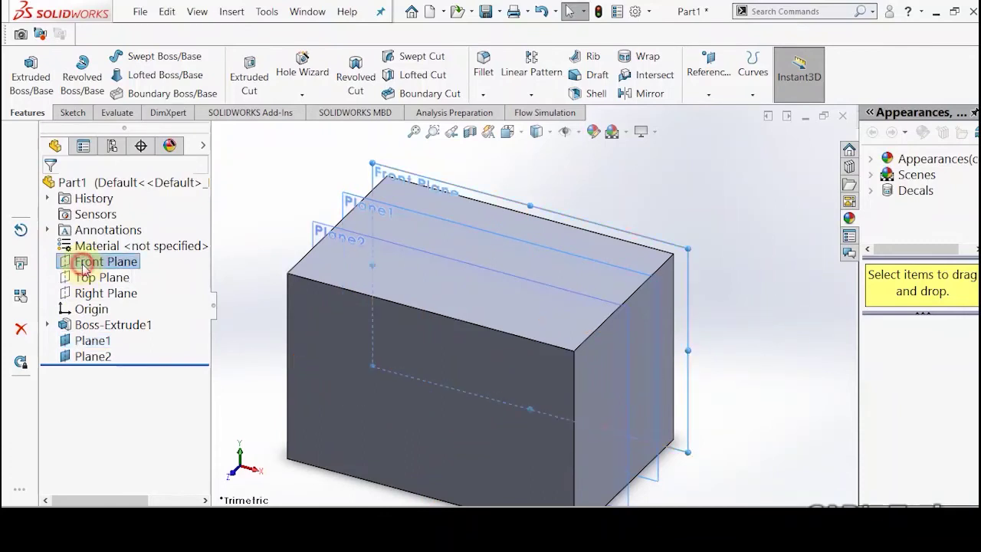
{"action": "left_click", "coordinate": [94, 248]}
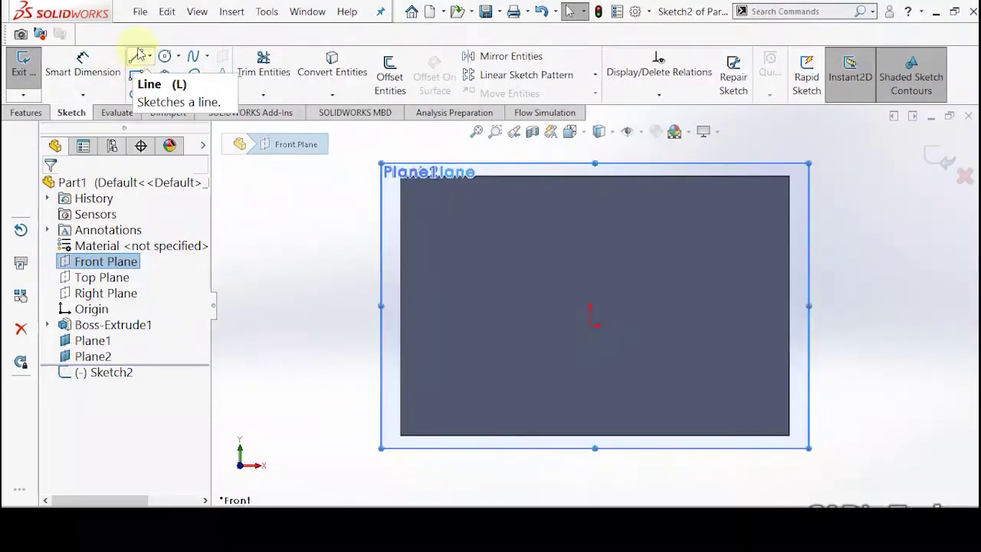
{"action": "left_click", "coordinate": [162, 59]}
{"action": "left_click", "coordinate": [166, 74]}
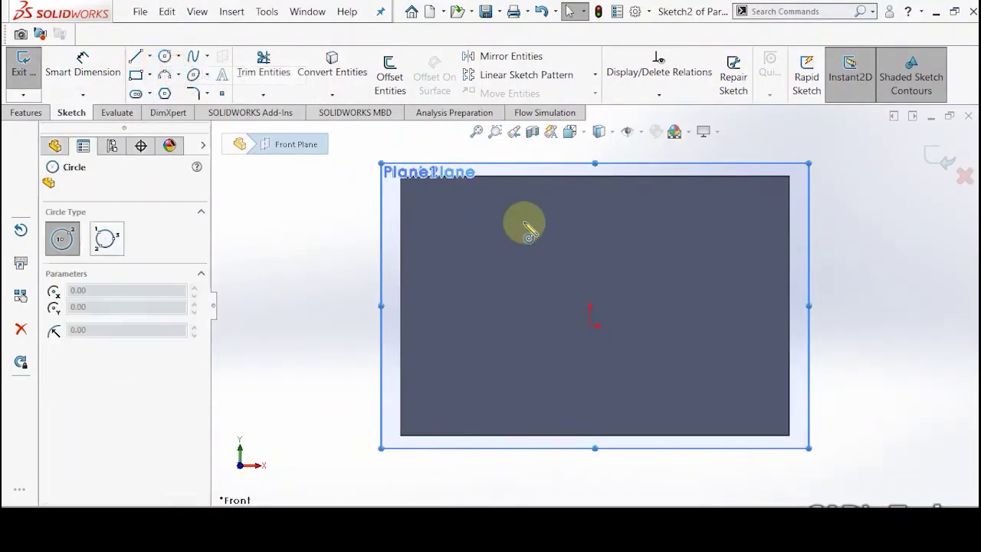
{"action": "left_click", "coordinate": [580, 266]}
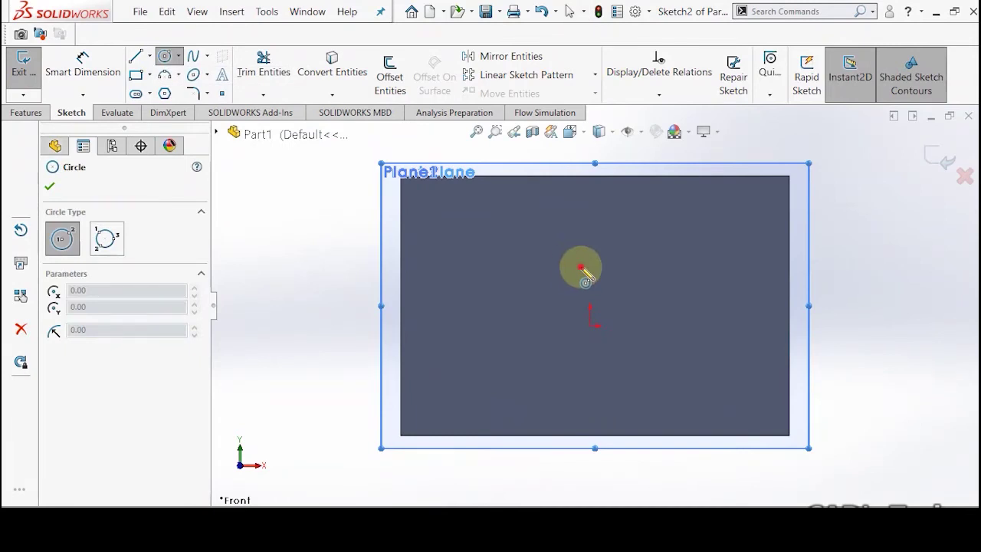
{"action": "left_click", "coordinate": [617, 310]}
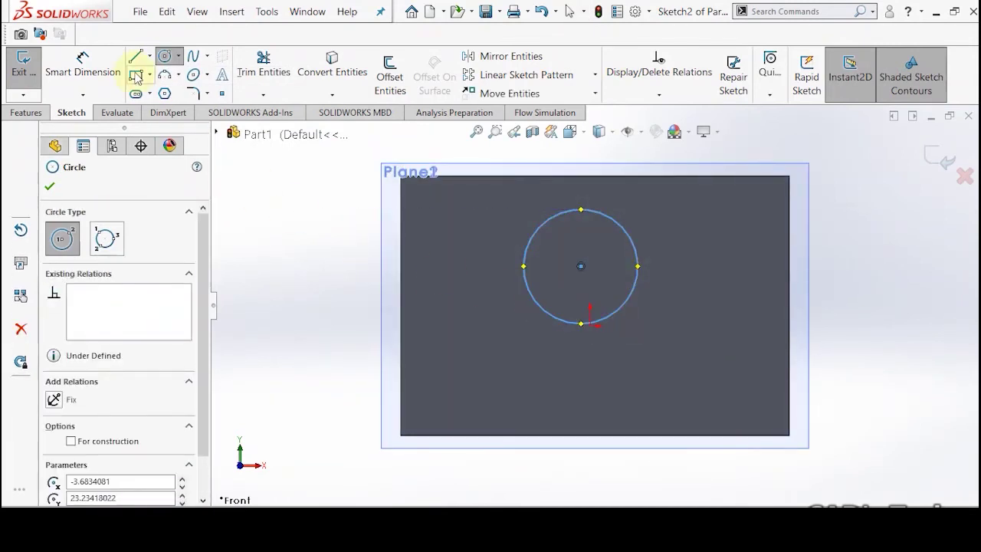
{"action": "left_click", "coordinate": [49, 189]}
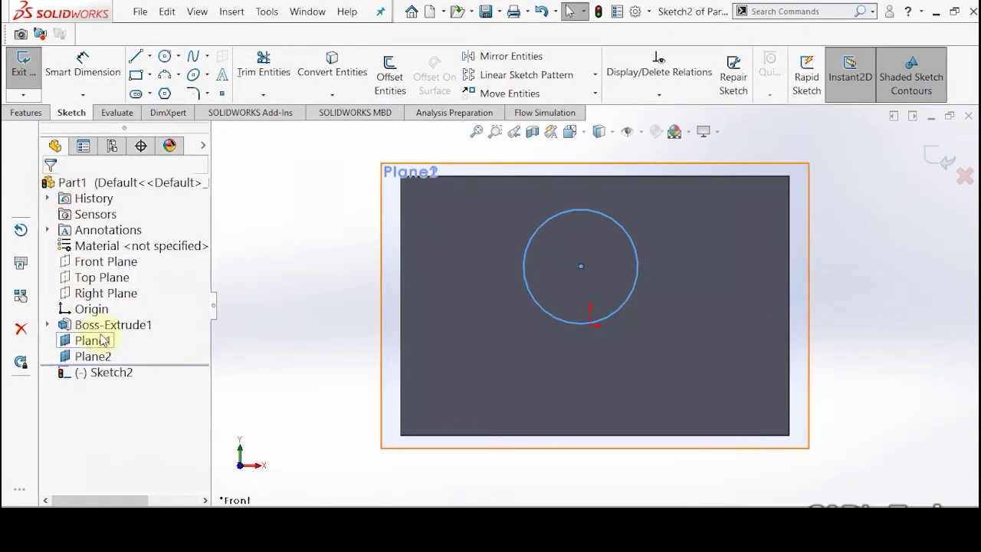
{"action": "left_click", "coordinate": [925, 159]}
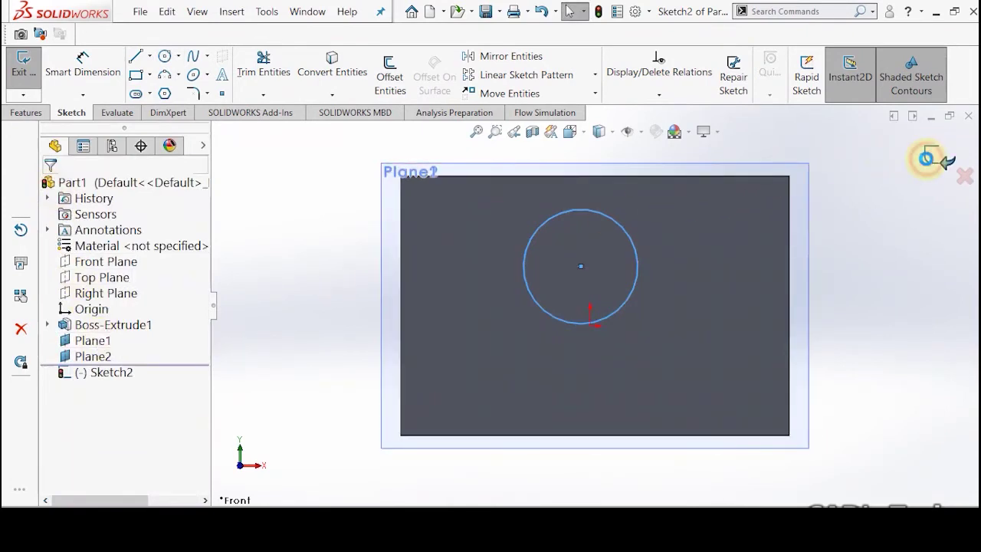
{"action": "left_click", "coordinate": [489, 278]}
{"action": "left_click", "coordinate": [90, 340]}
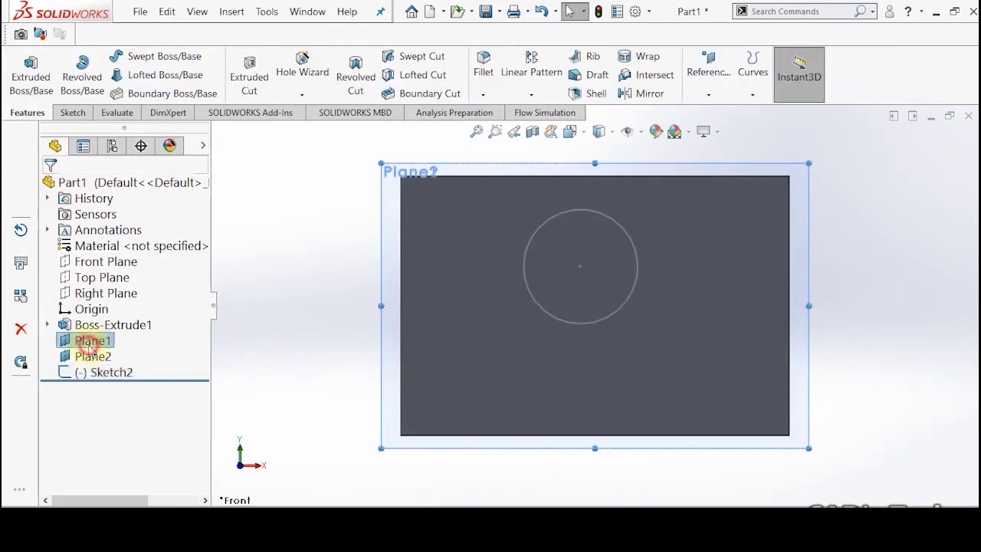
Draw a centre rectangle on Plane1, centred on the circle's centre and fitting inside it, as Sketch3.
{"action": "left_click", "coordinate": [103, 320]}
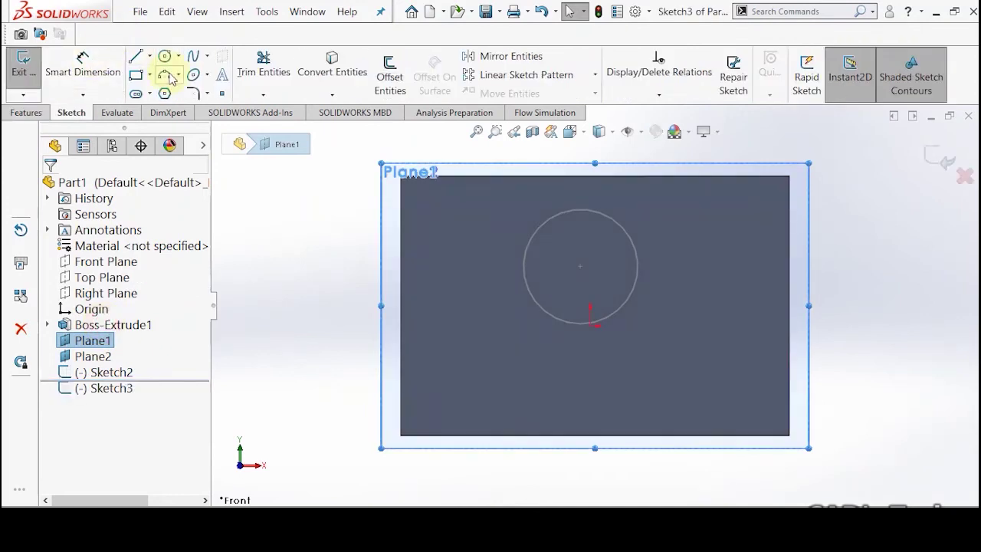
{"action": "left_click", "coordinate": [148, 74]}
{"action": "left_click", "coordinate": [161, 112]}
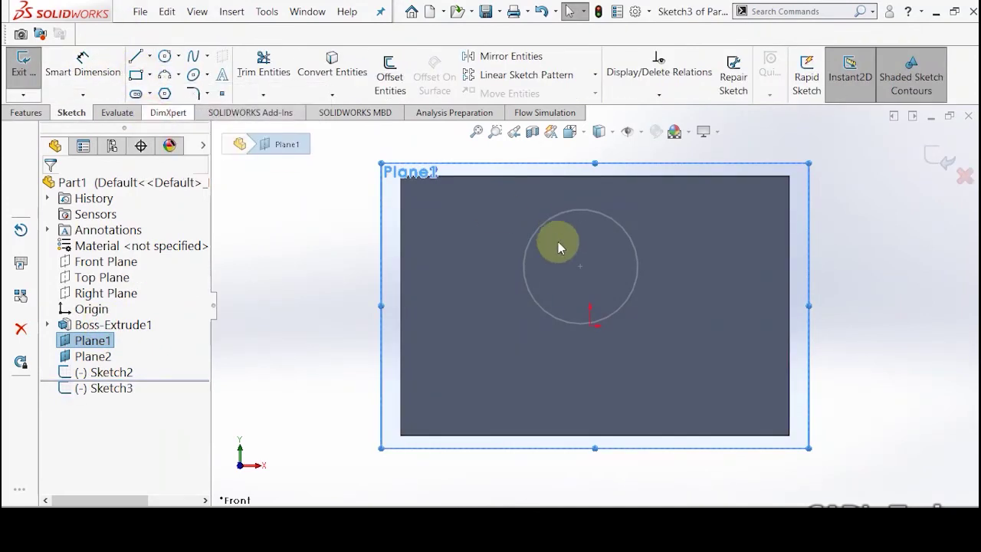
{"action": "left_click", "coordinate": [580, 267]}
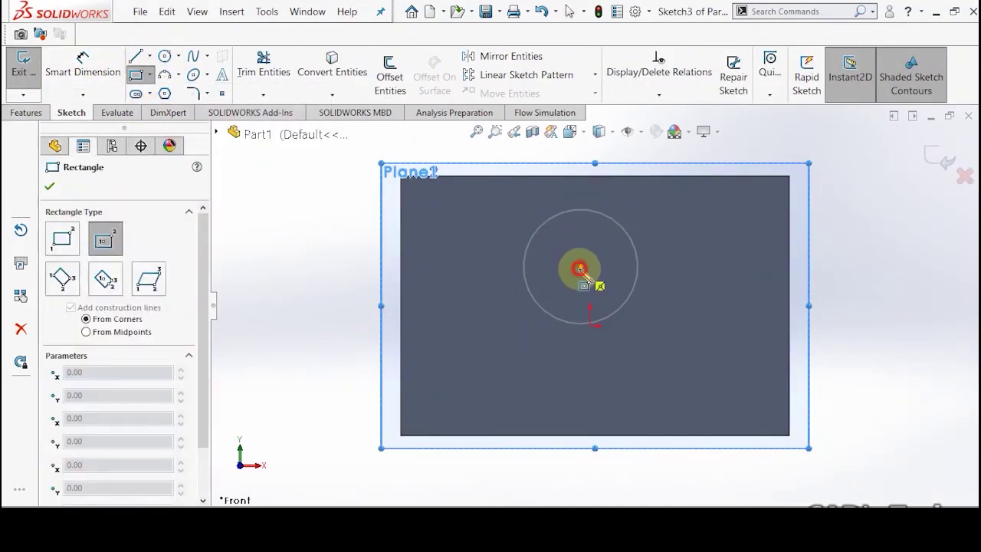
{"action": "left_click", "coordinate": [624, 303]}
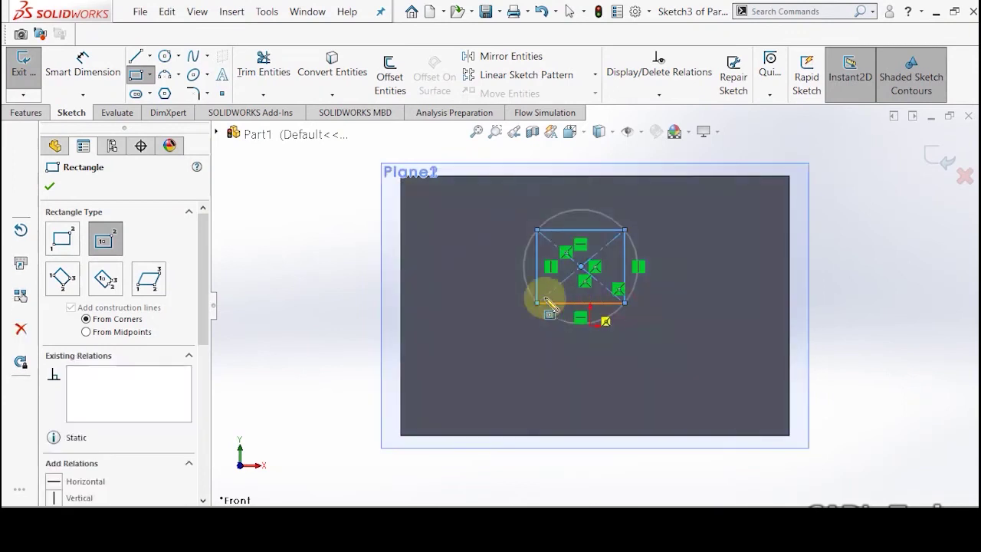
{"action": "left_click", "coordinate": [49, 186]}
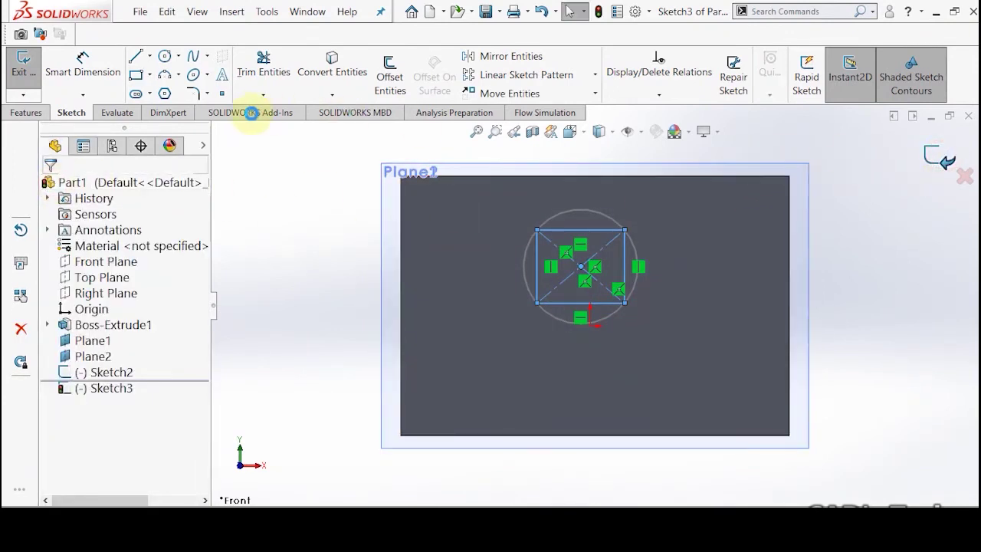
{"action": "key", "text": "ctrl+b"}
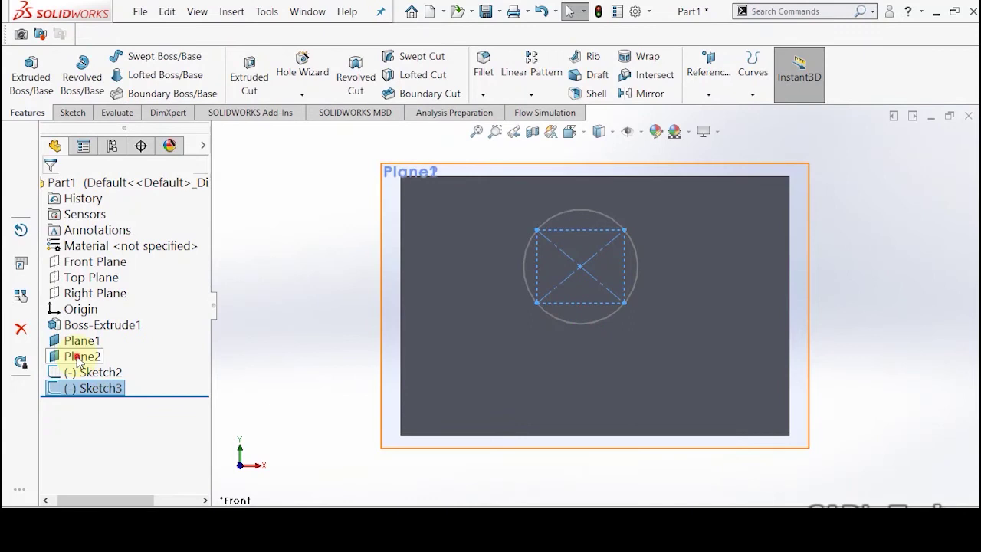
Sketch a 6-sided polygon on Plane2 as Sketch4, centred on the square and enclosing both profiles.
{"action": "left_click", "coordinate": [76, 357]}
{"action": "left_click", "coordinate": [94, 329]}
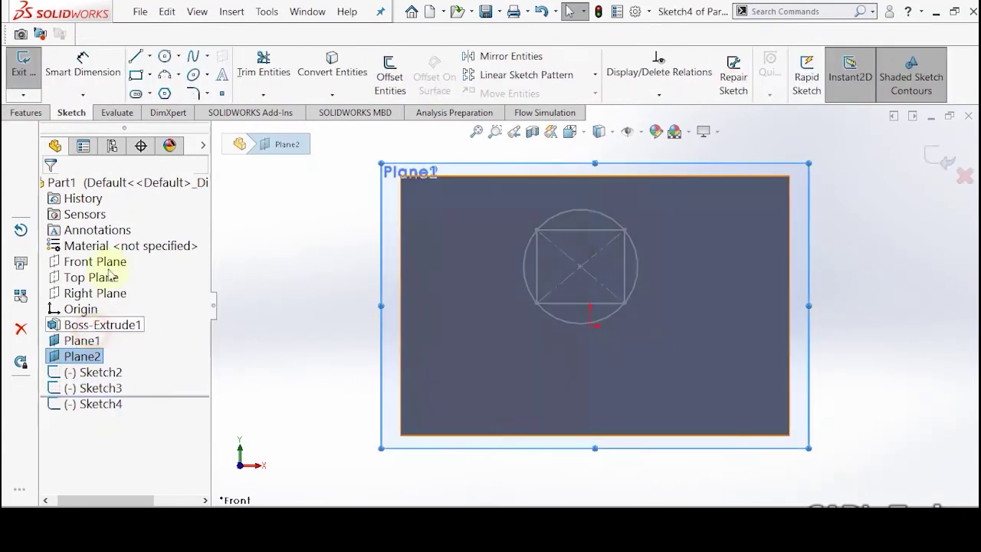
{"action": "left_click", "coordinate": [164, 93]}
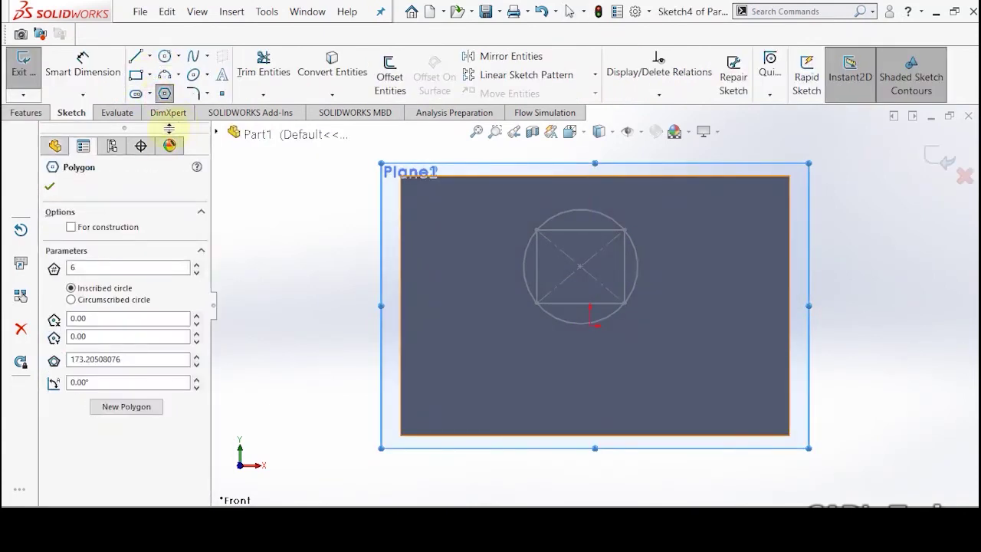
{"action": "left_click", "coordinate": [582, 265]}
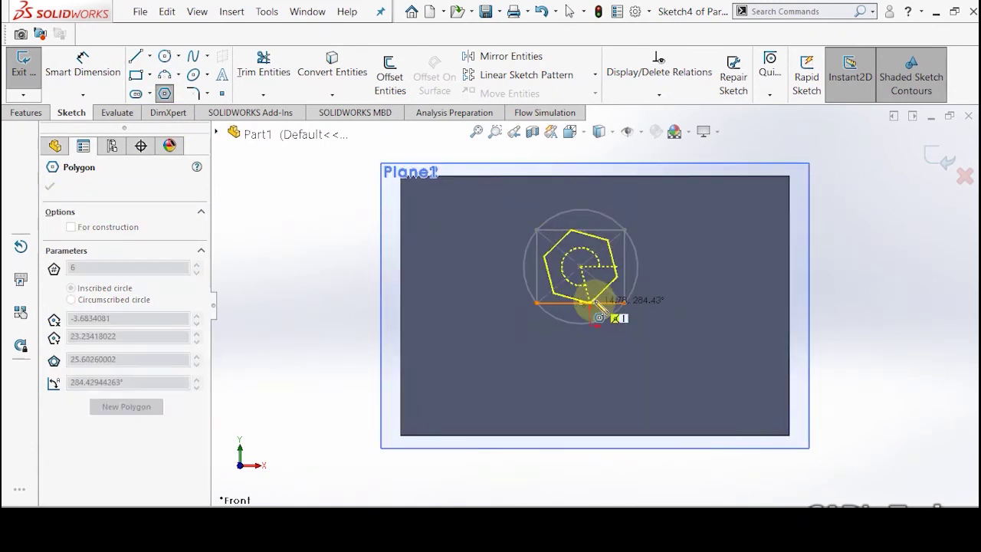
{"action": "mouse_move", "coordinate": [596, 305]}
{"action": "left_mouse_down"}
{"action": "mouse_move", "coordinate": [611, 350]}
{"action": "mouse_move", "coordinate": [620, 330]}
{"action": "left_mouse_up"}
{"action": "left_click", "coordinate": [49, 186]}
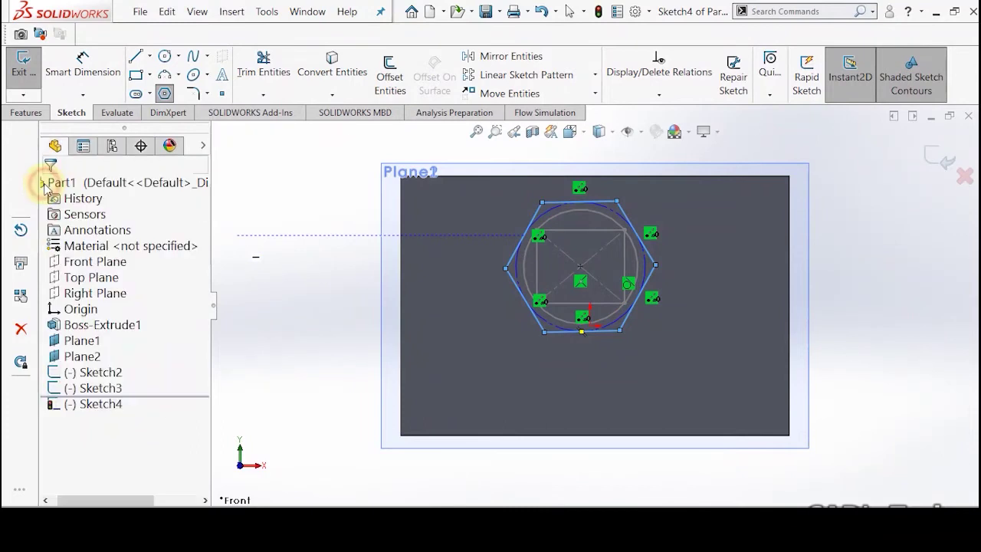
Exit the hexagon sketch and rotate the view to inspect the three profile sketches.
{"action": "left_click", "coordinate": [927, 157]}
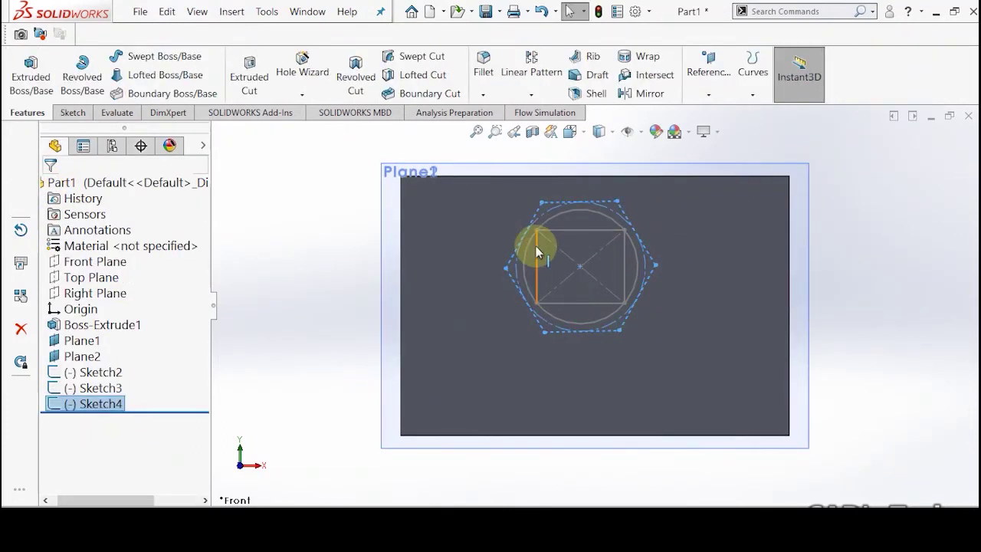
{"action": "left_click", "coordinate": [346, 262]}
{"action": "key", "text": "Left"}
{"action": "key", "text": "Left"}
{"action": "key", "text": "Left"}
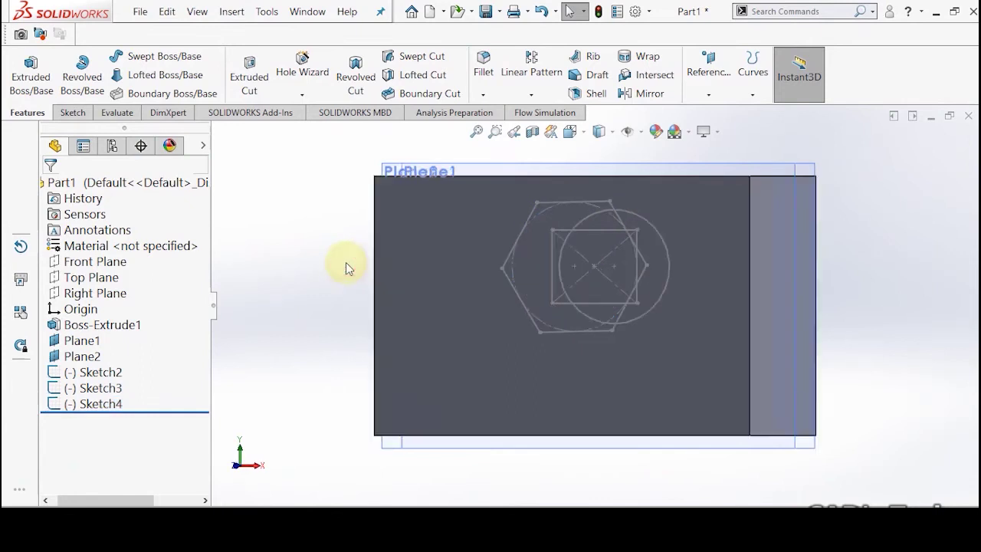
{"action": "key", "text": "Left"}
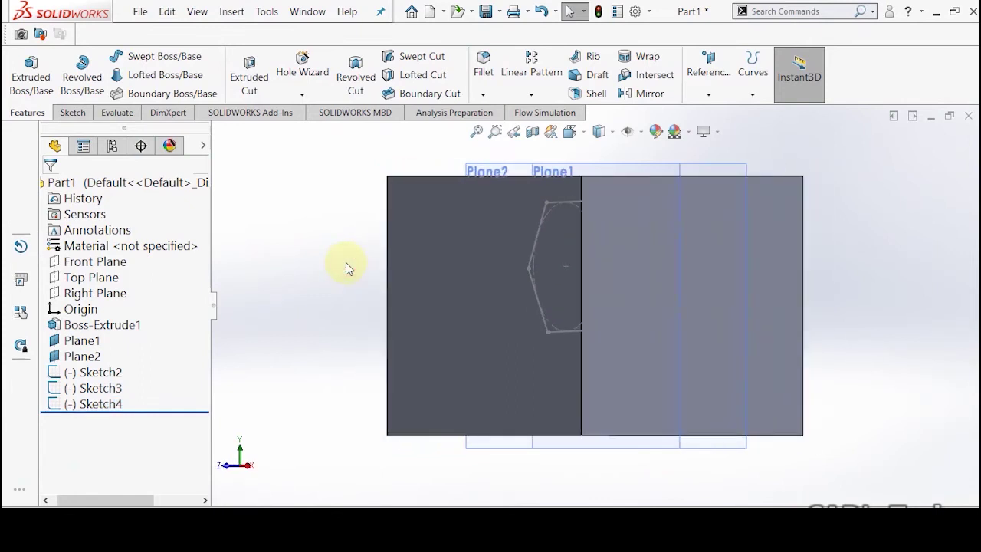
{"action": "key", "text": "Left"}
{"action": "key", "text": "Left"}
{"action": "key", "text": "Left"}
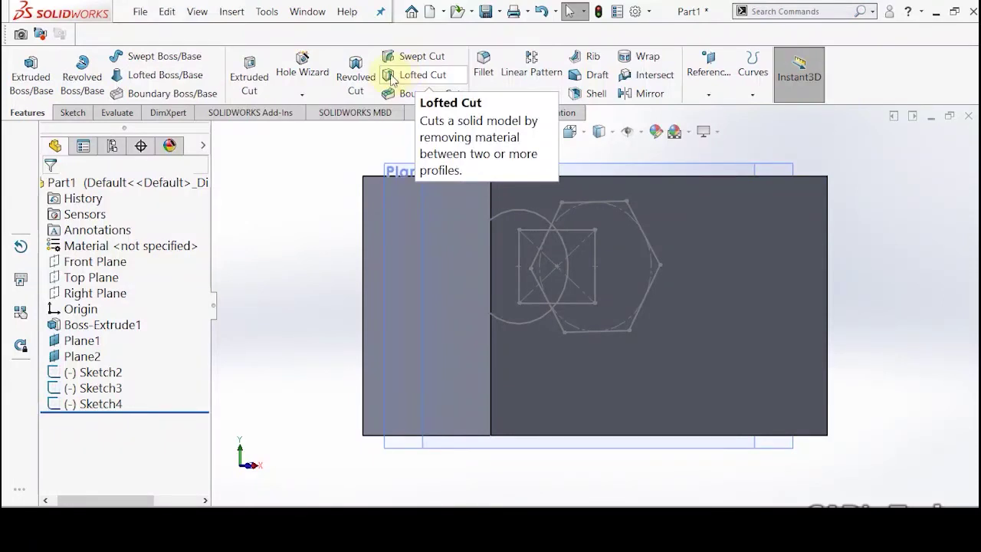
{"action": "left_click", "coordinate": [390, 77]}
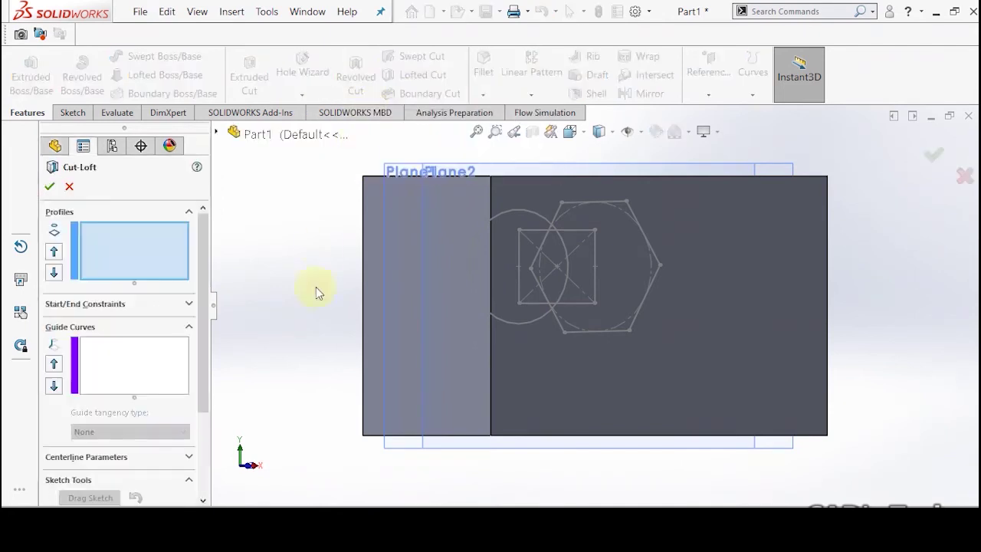
{"action": "left_click", "coordinate": [518, 215]}
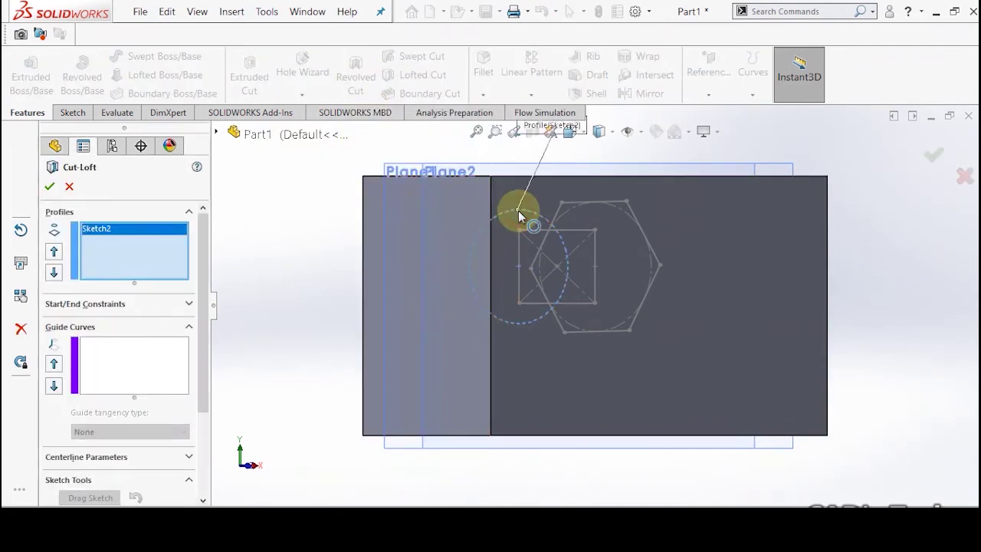
{"action": "left_click", "coordinate": [531, 232]}
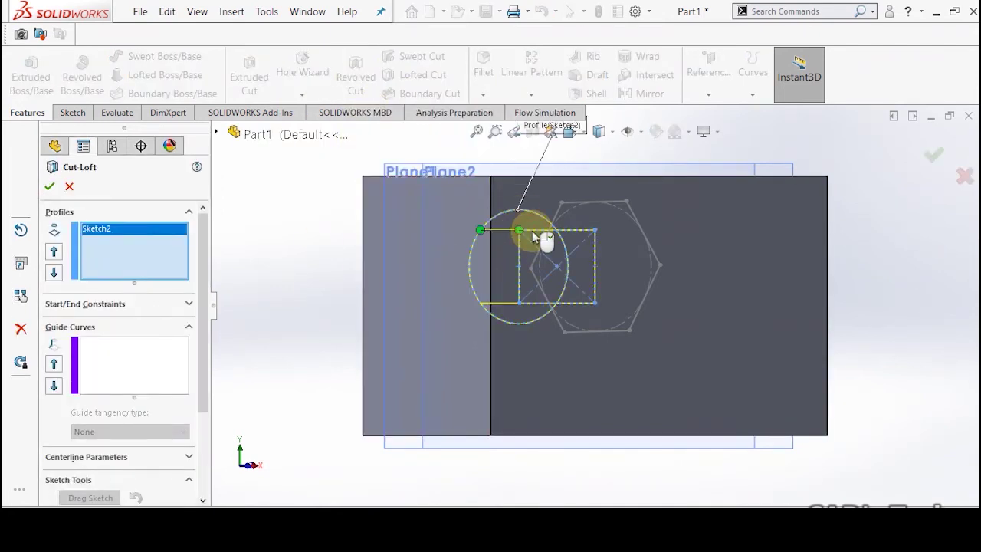
{"action": "left_click", "coordinate": [593, 204]}
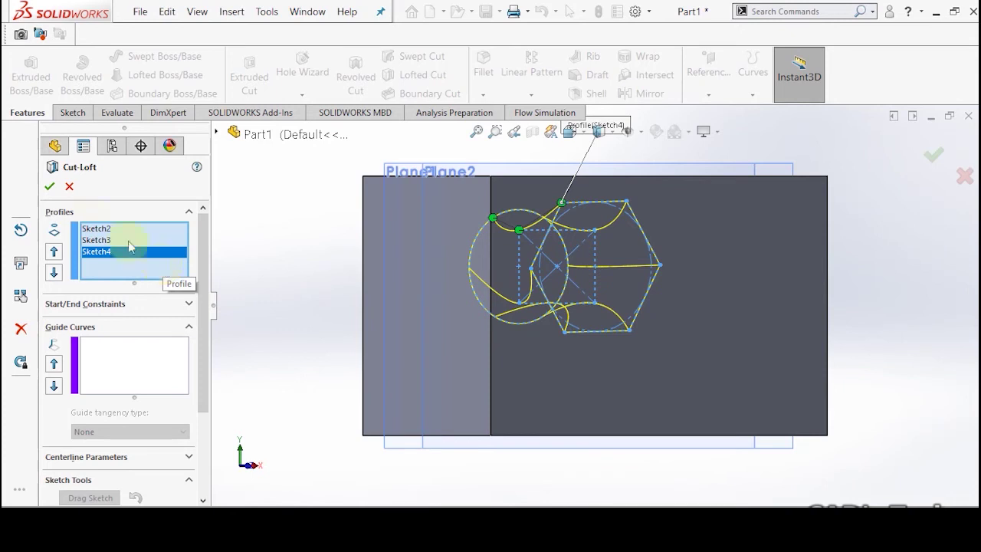
{"action": "left_click", "coordinate": [68, 188]}
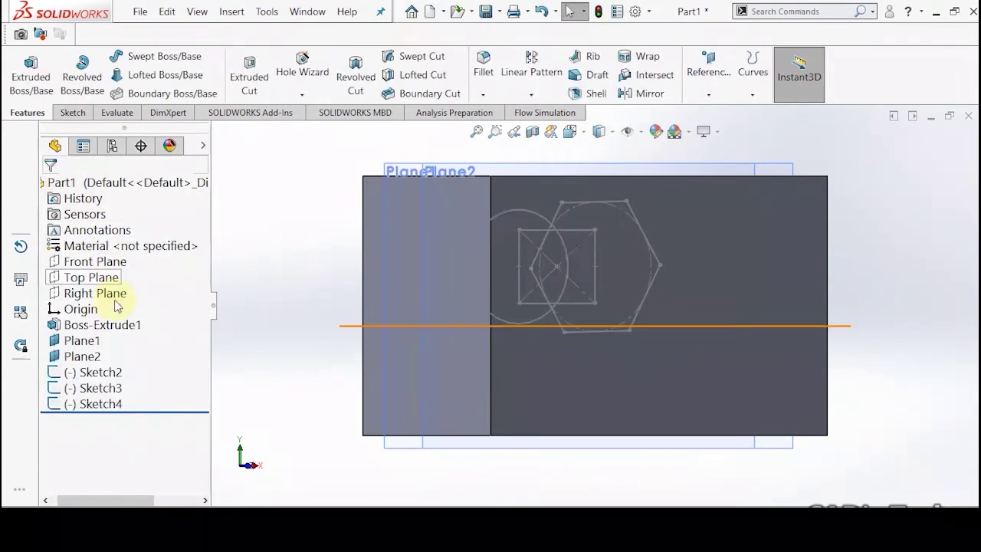
Edit Boss-Extrude1 and change its Direction 1 depth from 100 mm to 60 mm.
{"action": "left_click", "coordinate": [96, 328]}
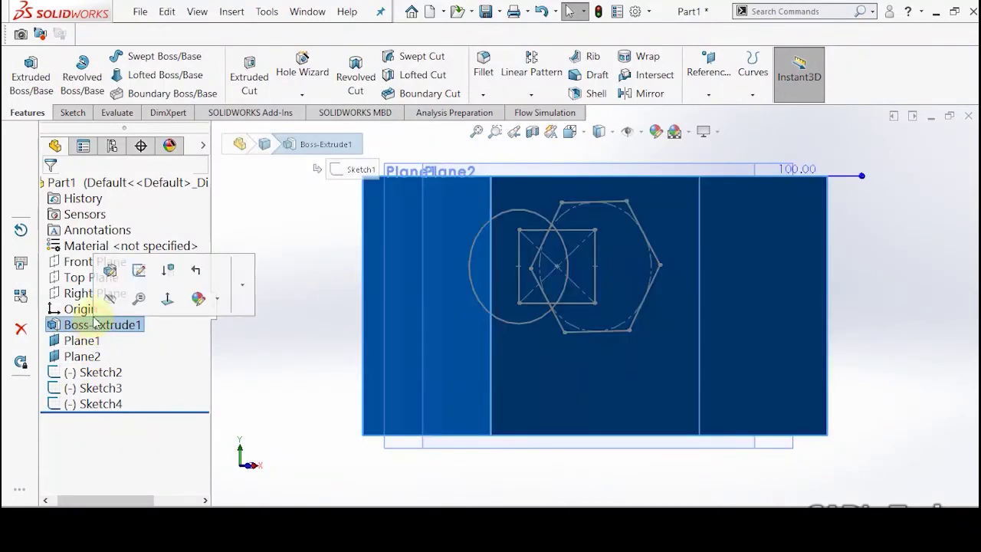
{"action": "left_click", "coordinate": [168, 270]}
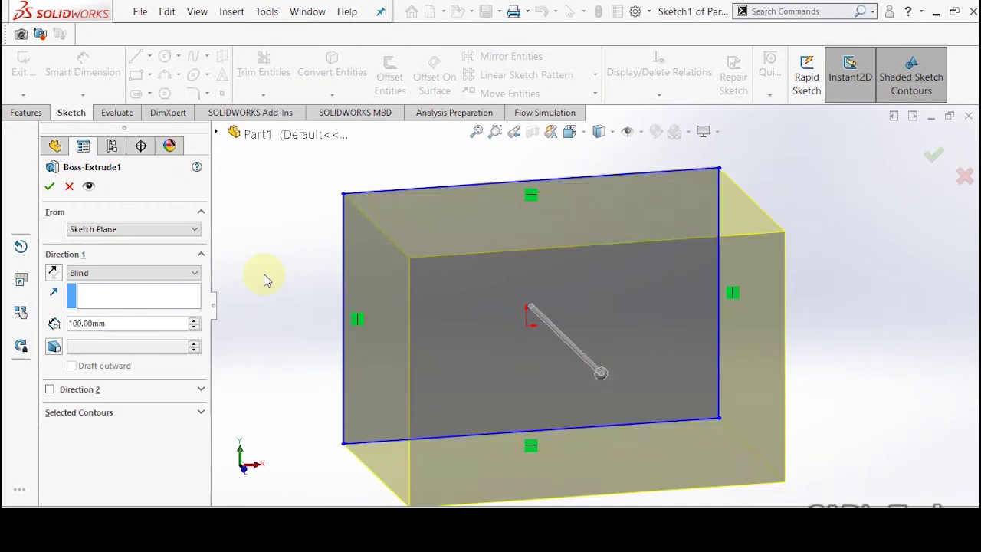
{"action": "left_click", "coordinate": [194, 327]}
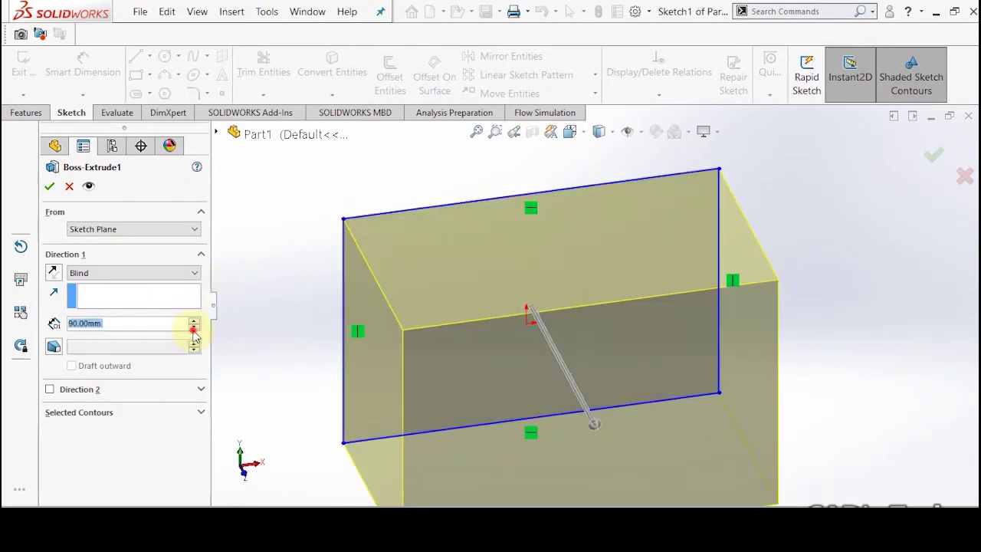
{"action": "left_click", "coordinate": [194, 328]}
{"action": "left_click", "coordinate": [194, 328]}
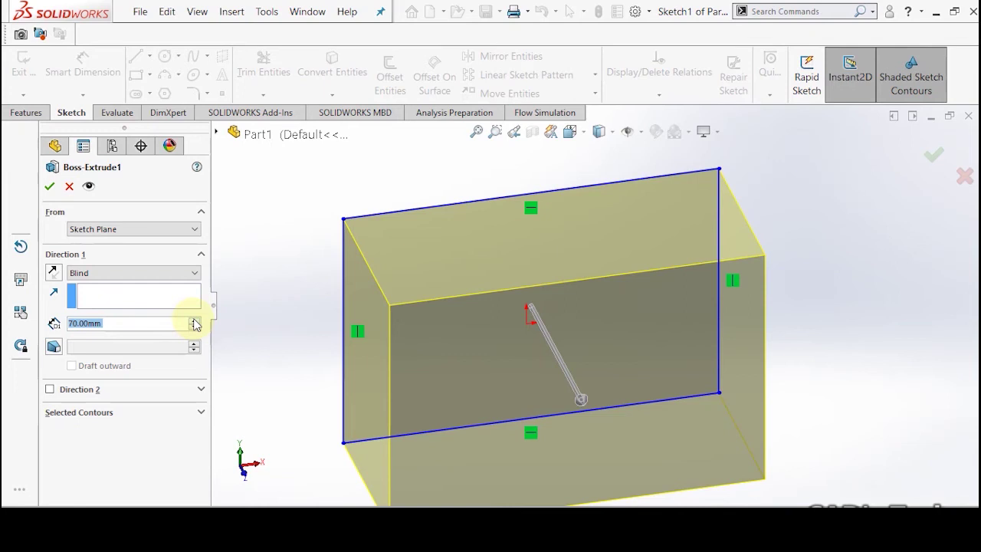
{"action": "type", "text": "60"}
{"action": "key", "text": "Return"}
{"action": "left_click", "coordinate": [49, 187]}
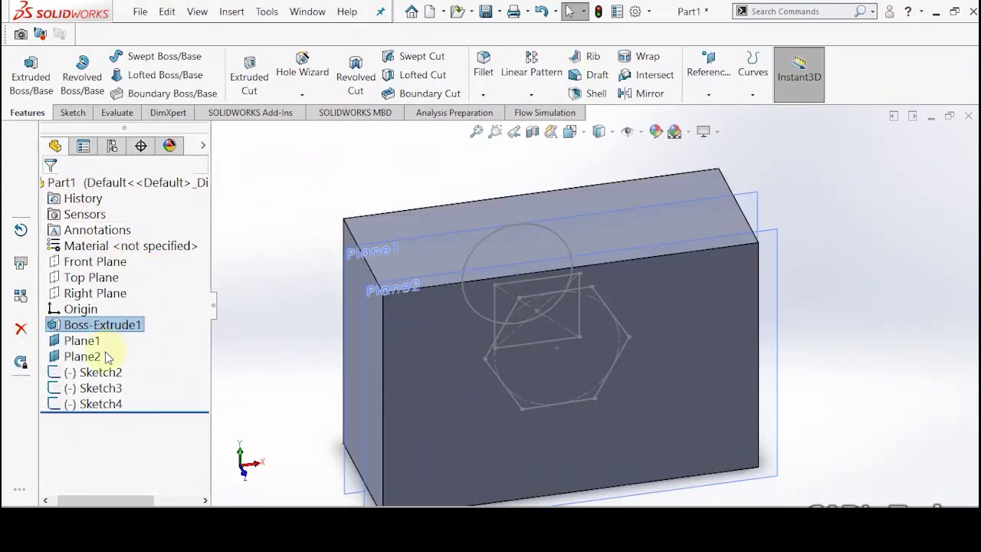
{"action": "left_click", "coordinate": [284, 256]}
Create Cut-Loft1 through the block using Sketch2, Sketch3 and Sketch4 as profiles in order.
{"action": "key", "text": "Left"}
{"action": "key", "text": "Left"}
{"action": "key", "text": "Left"}
{"action": "key", "text": "Left"}
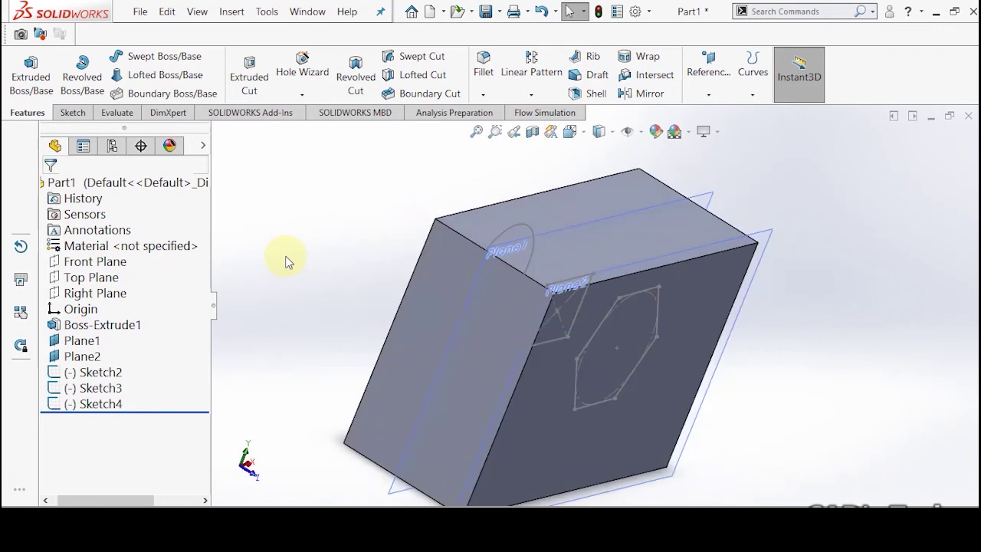
{"action": "key", "text": "Left"}
{"action": "key", "text": "Left"}
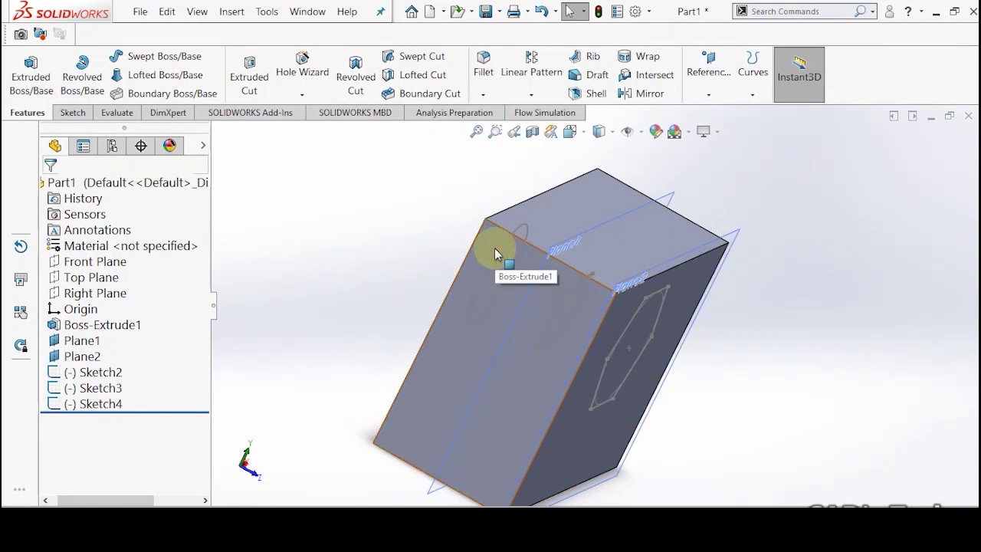
{"action": "left_click", "coordinate": [424, 79]}
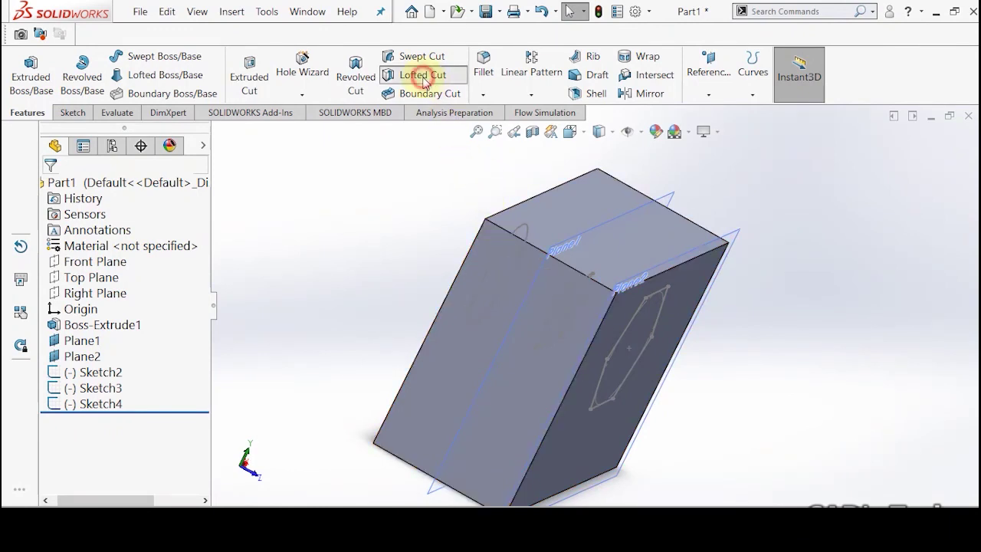
{"action": "left_click", "coordinate": [495, 257]}
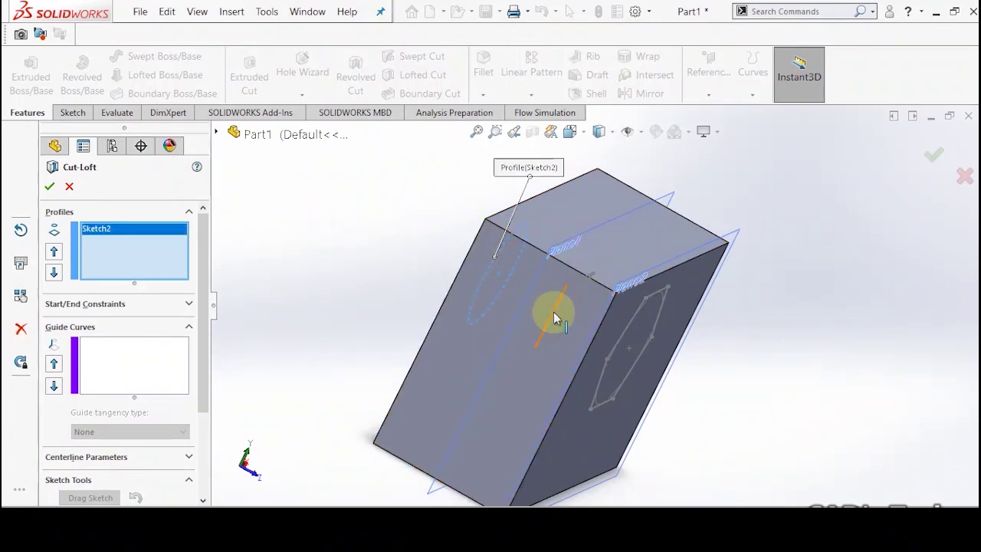
{"action": "left_click", "coordinate": [553, 311]}
{"action": "left_click", "coordinate": [628, 332]}
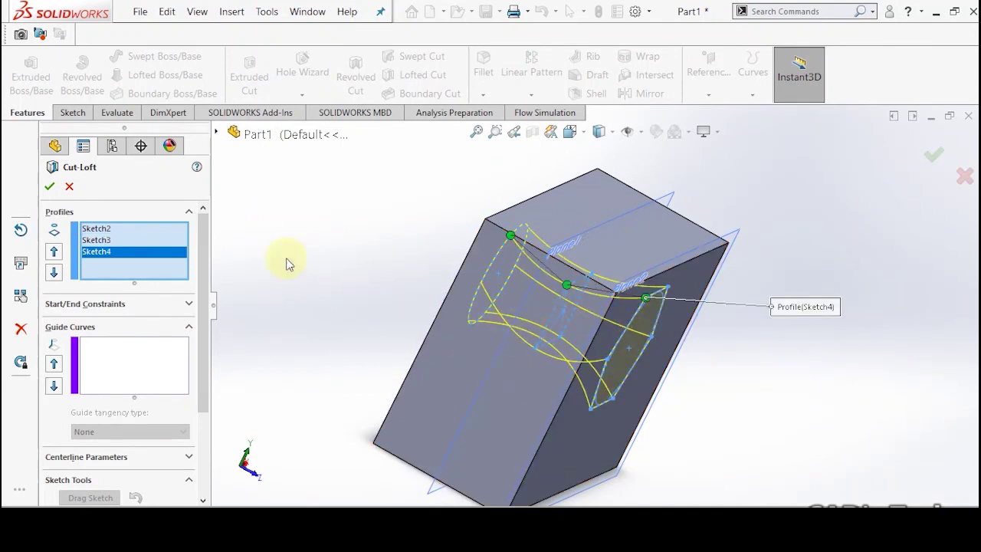
{"action": "left_click", "coordinate": [49, 186]}
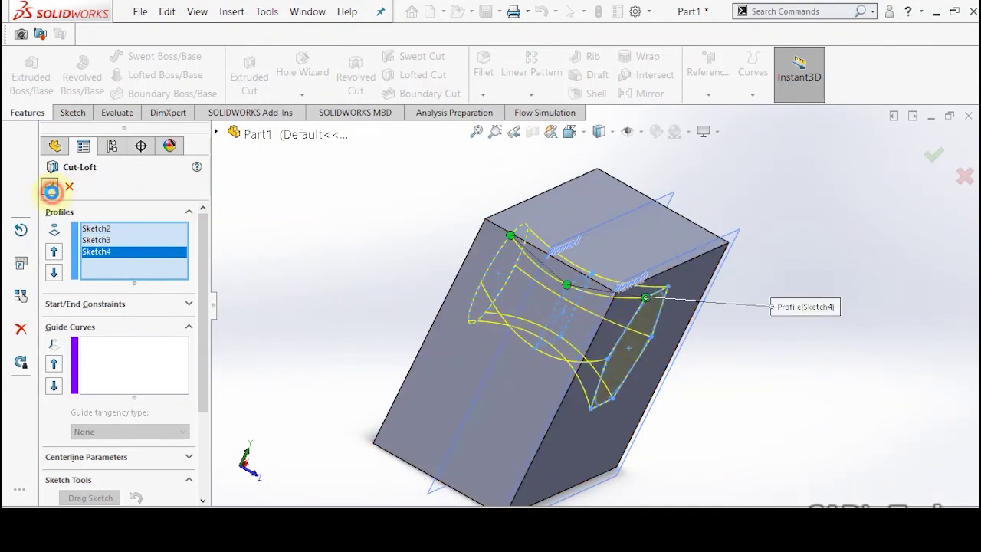
{"action": "middle_click_drag", "start_coordinate": [333, 278], "coordinate": [470, 335]}
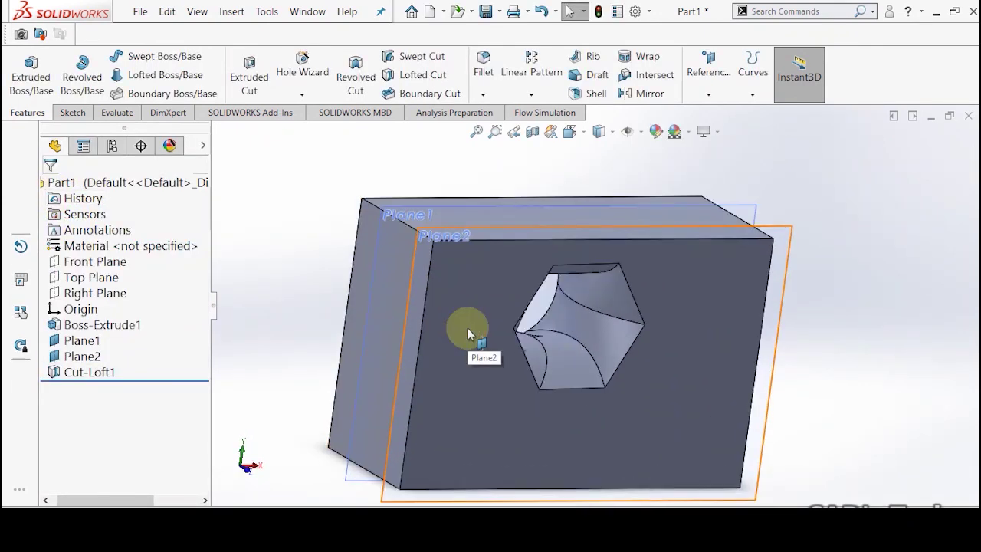
{"action": "key", "text": "Up"}
{"action": "key", "text": "Up"}
{"action": "key", "text": "Up"}
{"action": "key", "text": "Up"}
{"action": "key", "text": "Up"}
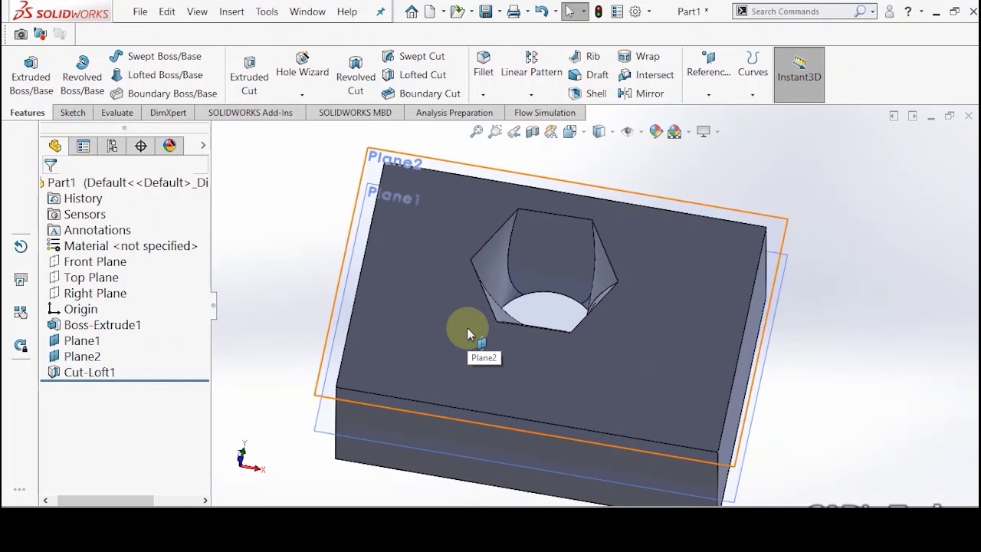
{"action": "key", "text": "Down"}
{"action": "key", "text": "Down"}
{"action": "key", "text": "Left"}
{"action": "key", "text": "Right"}
{"action": "key", "text": "Right"}
{"action": "key", "text": "Down"}
{"action": "key", "text": "Down"}
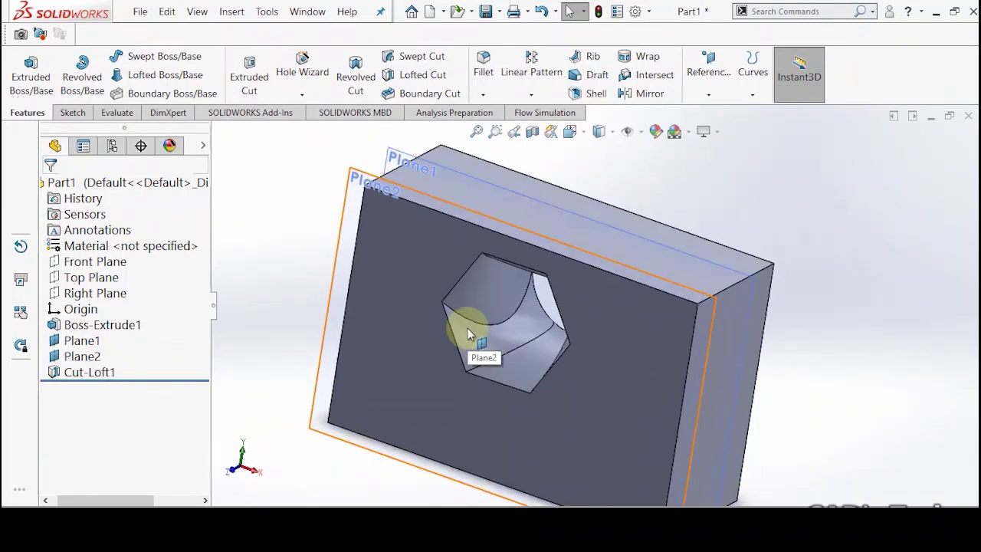
{"action": "key", "text": "Left"}
{"action": "key", "text": "Down"}
{"action": "key", "text": "Left"}
{"action": "key", "text": "Down"}
{"action": "key", "text": "Up"}
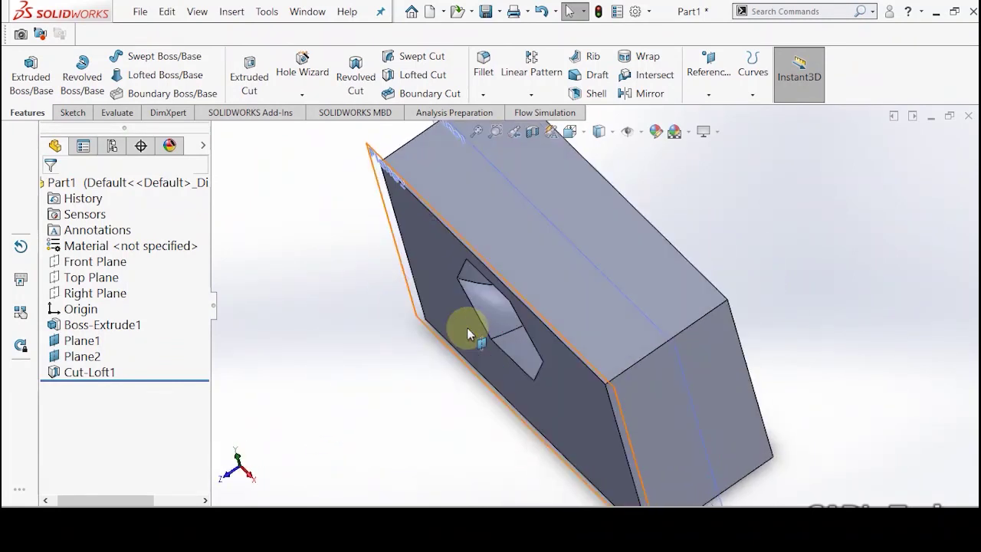
{"action": "key", "text": "Up"}
{"action": "key", "text": "Up"}
{"action": "key", "text": "Right"}
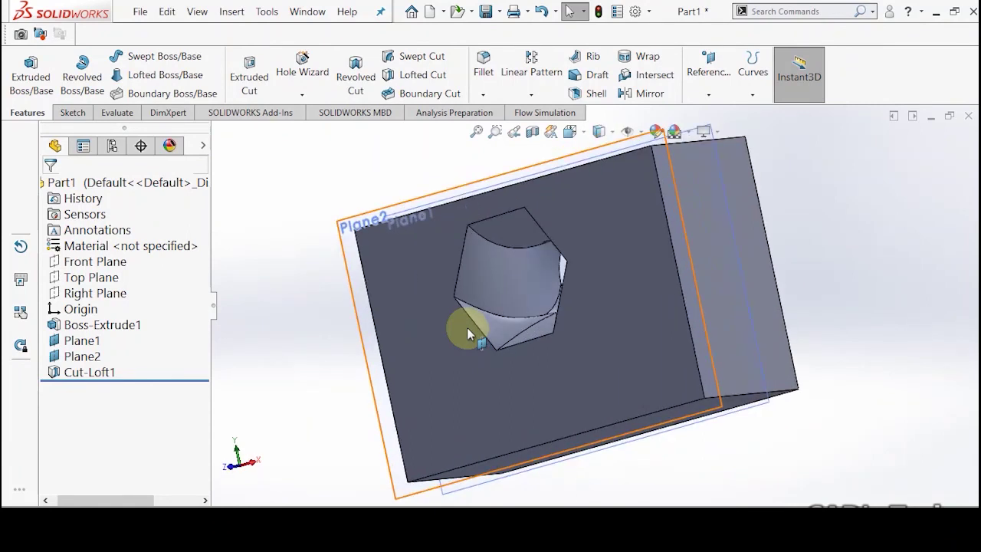